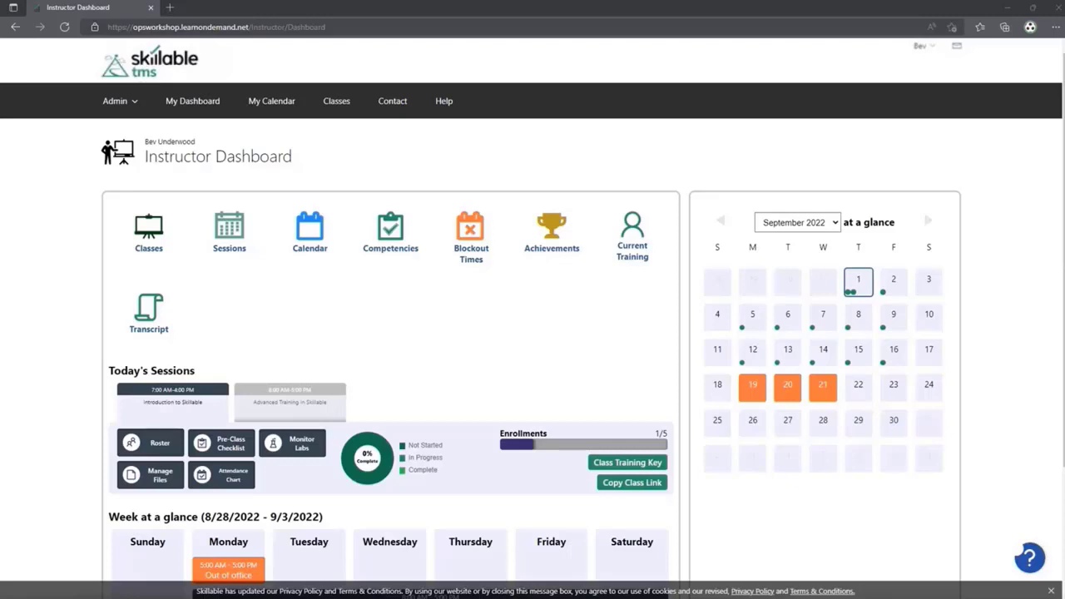
- Look over the Instructor Dashboard's shortcuts, today's sessions and the September 2022 calendar
scroll(897, 216, "down", 1)
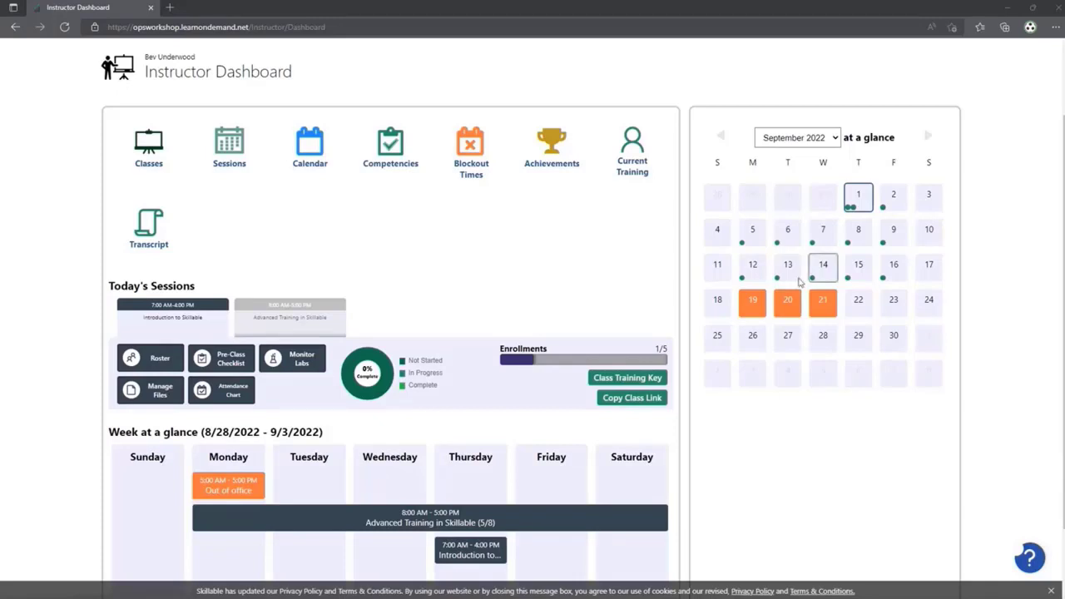
scroll(793, 277, "up", 1)
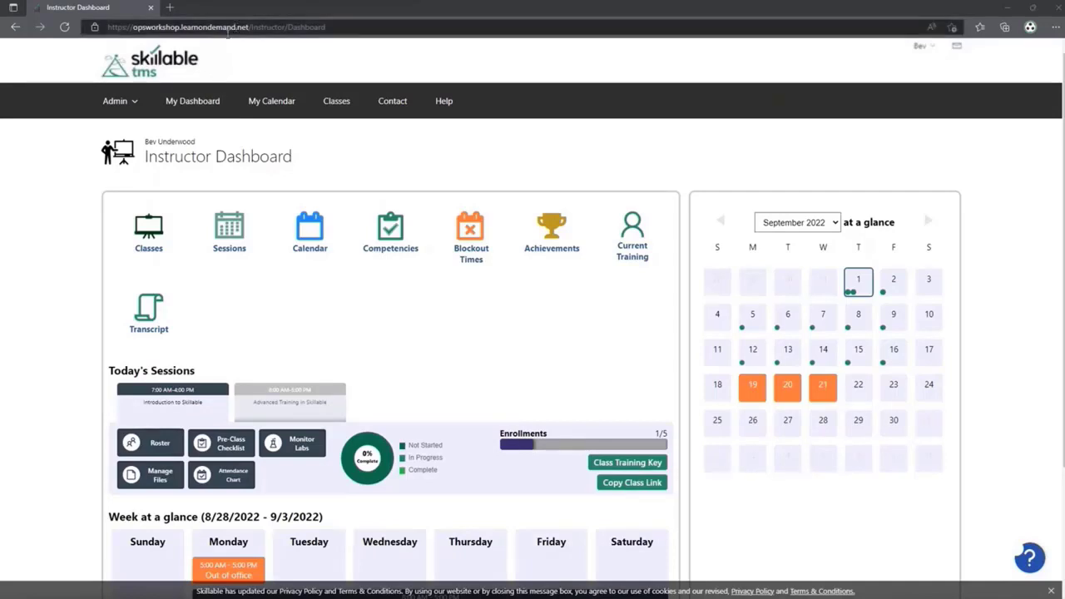
left_click(219, 103)
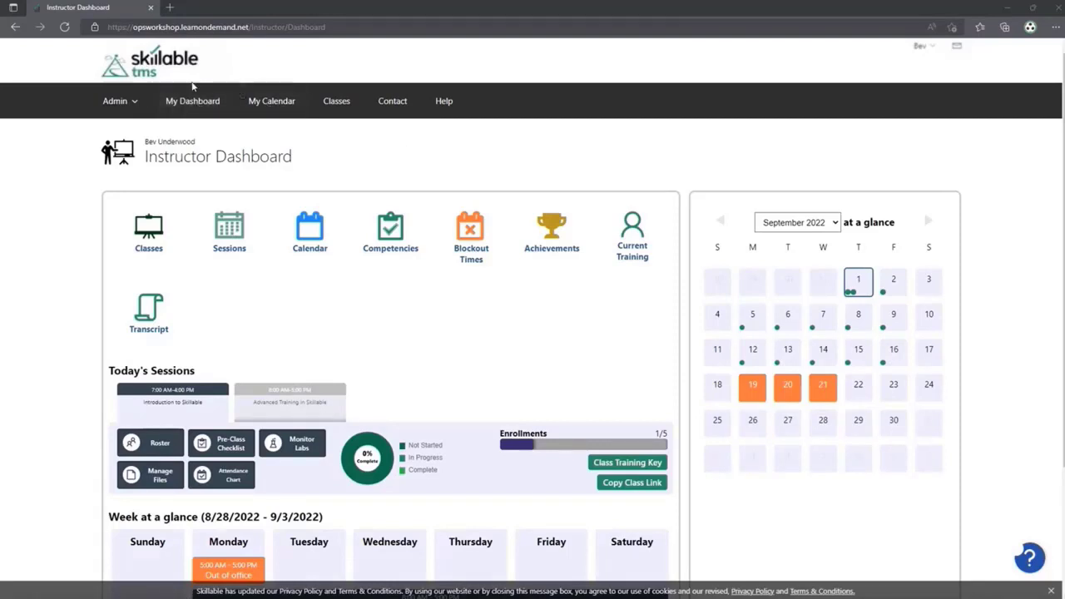
left_click(203, 115)
- View the instructor's list of future classes and return to the Instructor Dashboard
scroll(629, 349, "down", 1)
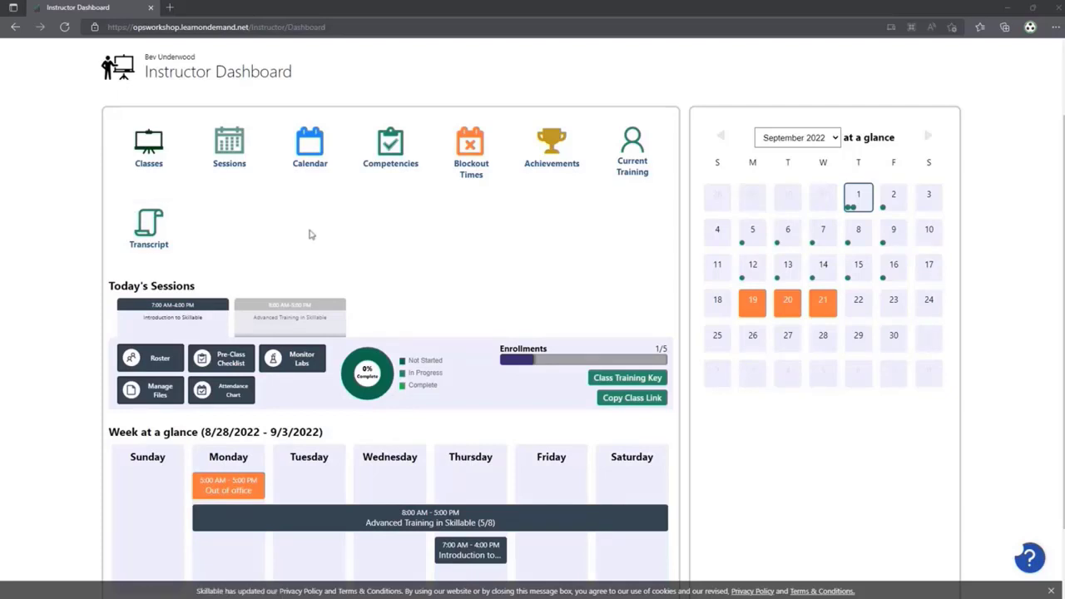
left_click(151, 163)
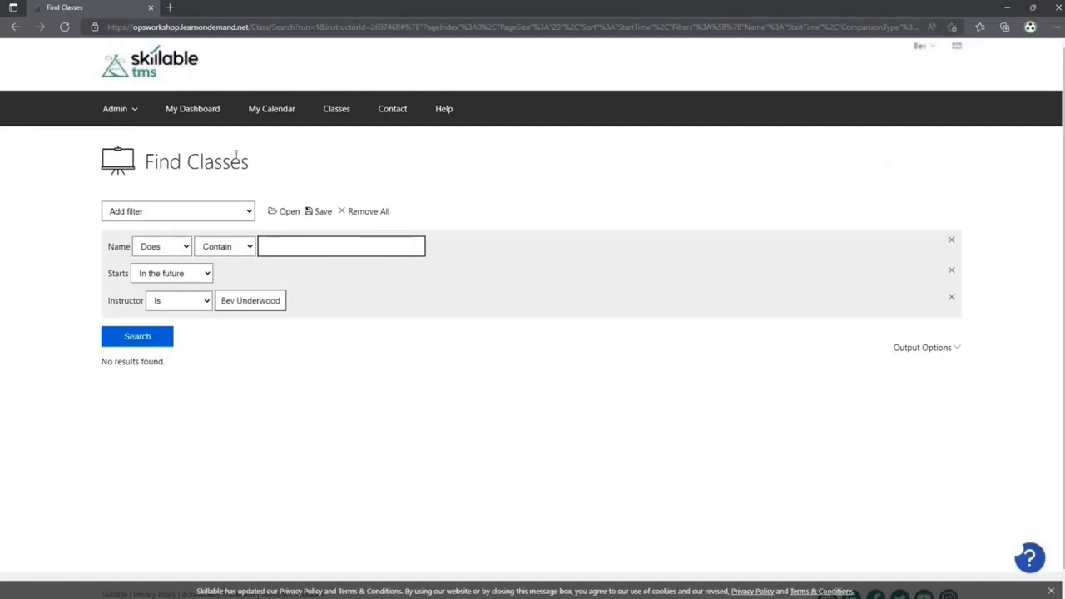
left_click(211, 122)
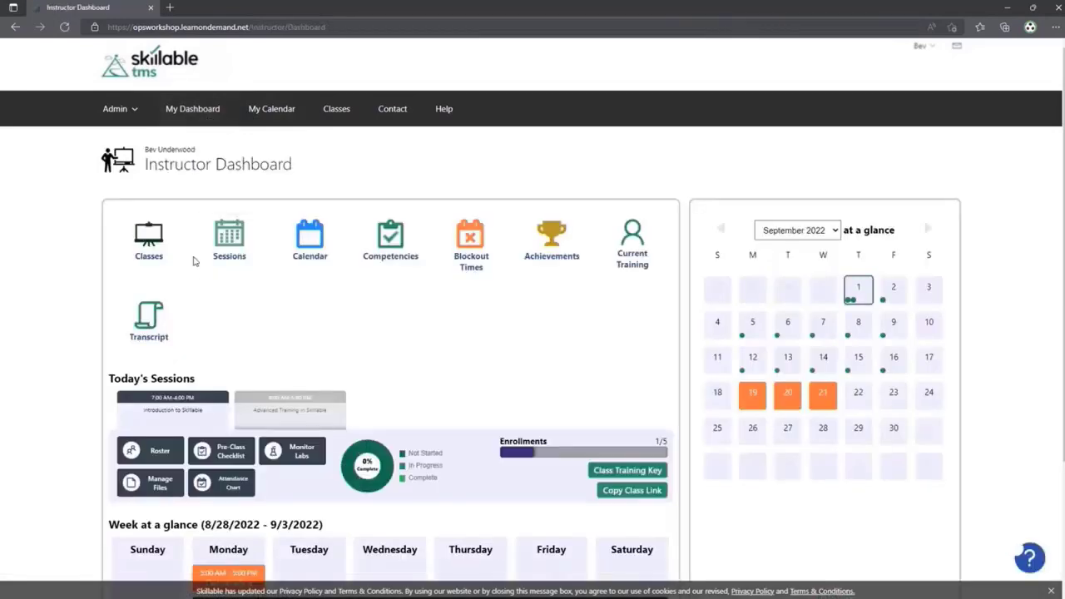
- Examine the Today's Sessions and Week at a glance areas of the Instructor Dashboard
scroll(267, 294, "down", 1)
scroll(268, 294, "up", 1)
scroll(574, 143, "down", 2)
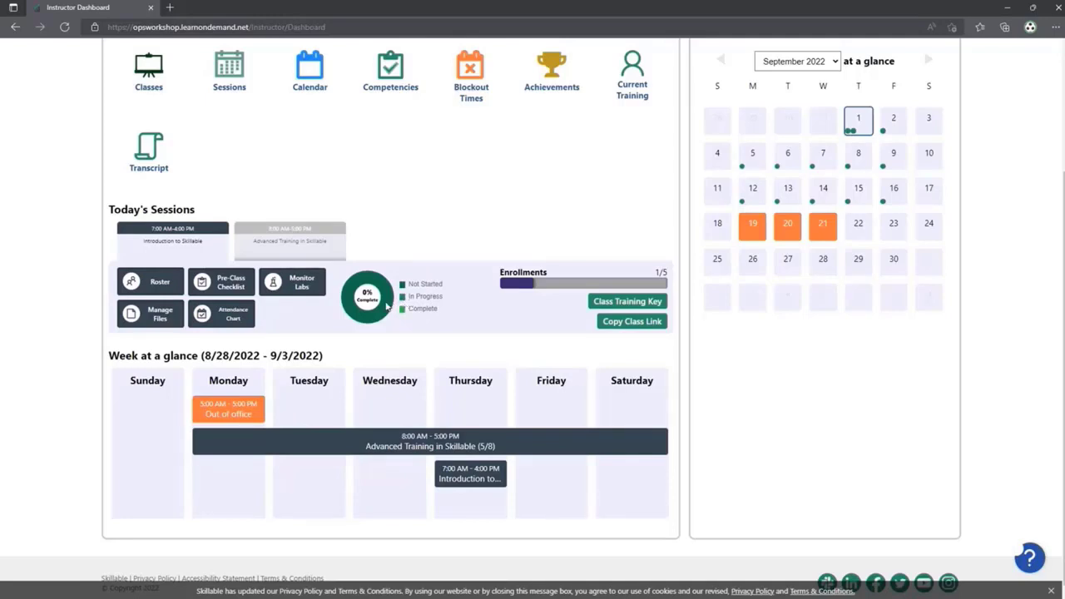
left_click(272, 240)
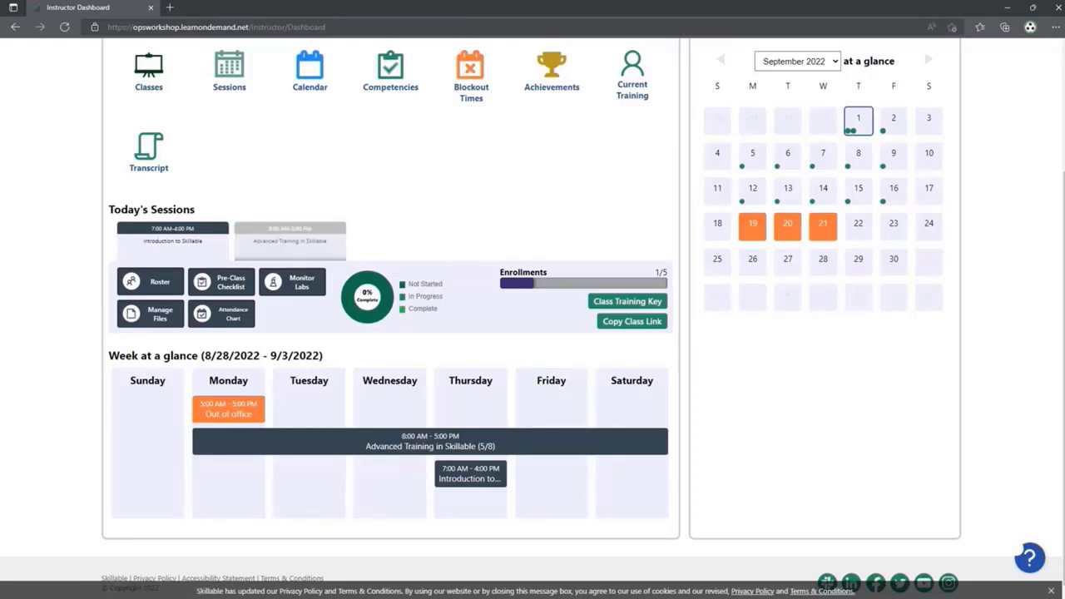
left_click(133, 320)
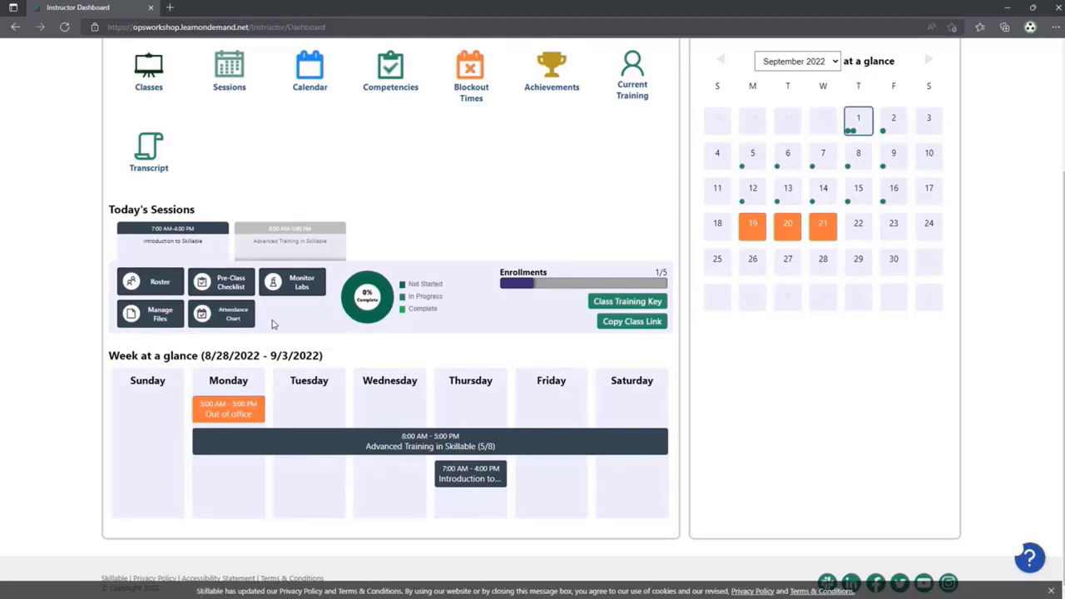
- View the roster for today's Introduction to Skillable session, check the student's enrollment and completion options, and close it unchanged
left_click(150, 284)
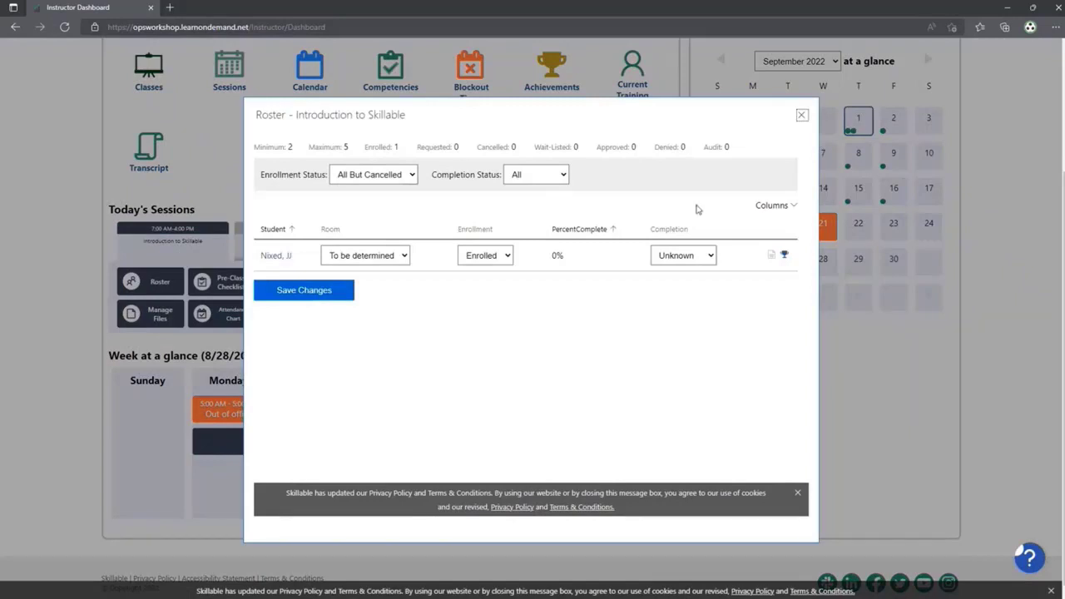
left_click(507, 259)
left_click(521, 300)
left_click(666, 258)
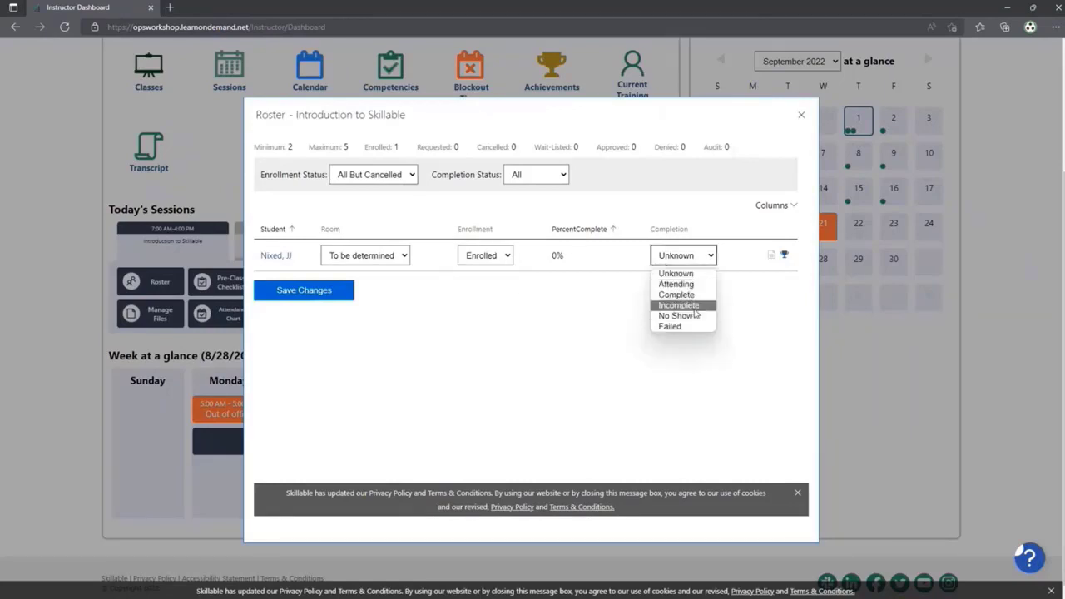
left_click(469, 359)
left_click(802, 115)
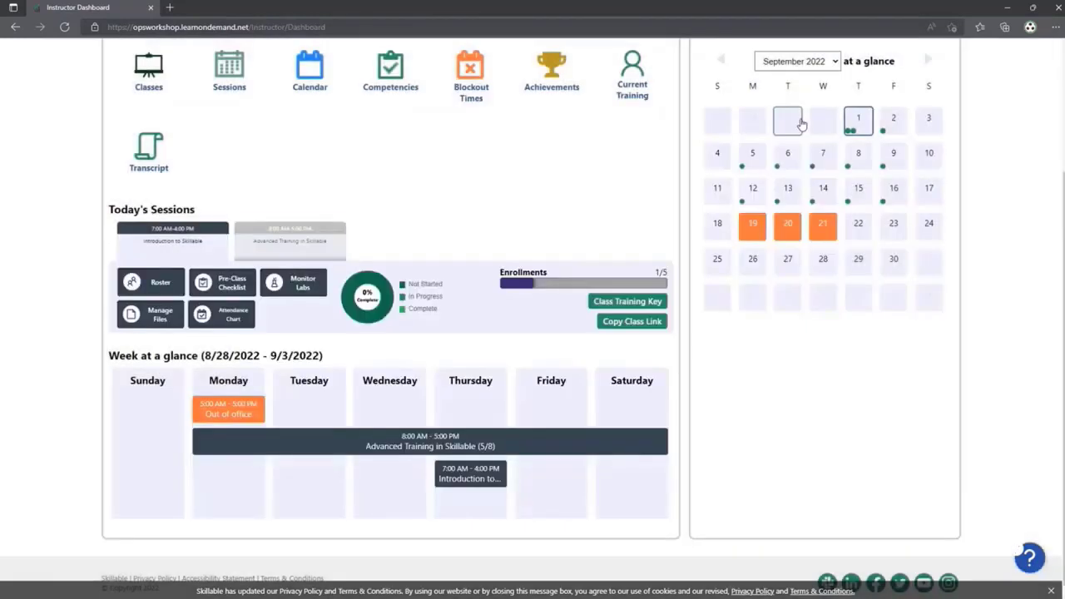
- View the files area and the pre-class checklist for today's Introduction to Skillable session, closing each one
left_click(161, 328)
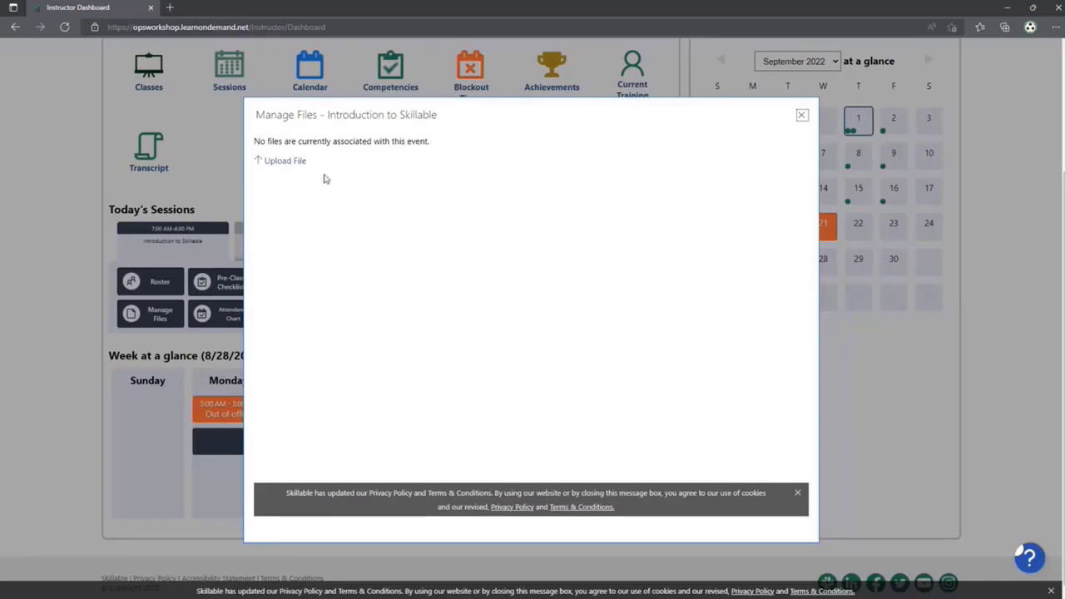
left_click(800, 117)
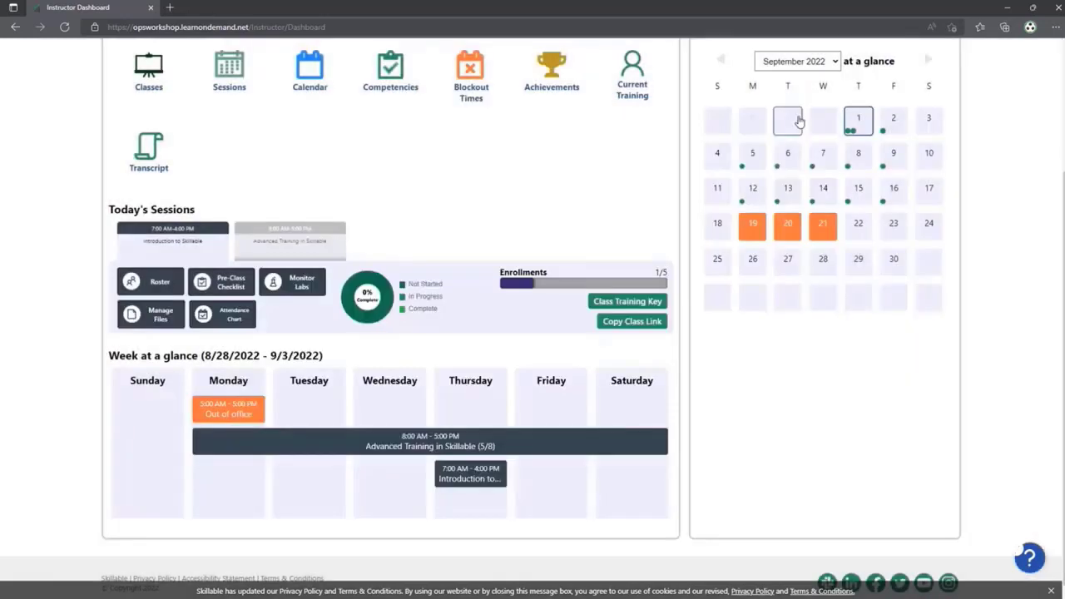
left_click(250, 291)
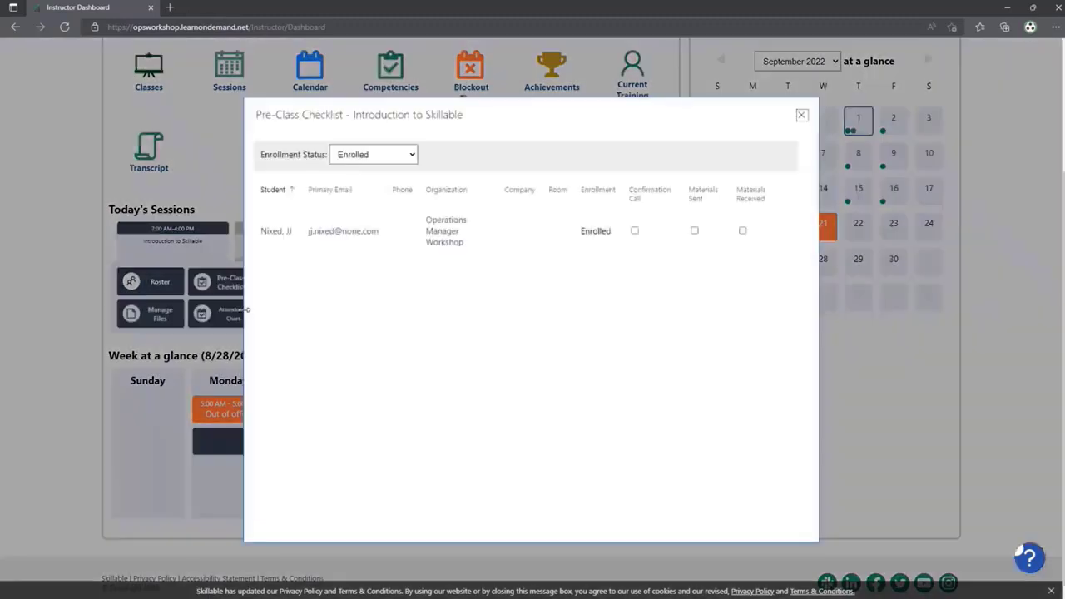
left_click(801, 115)
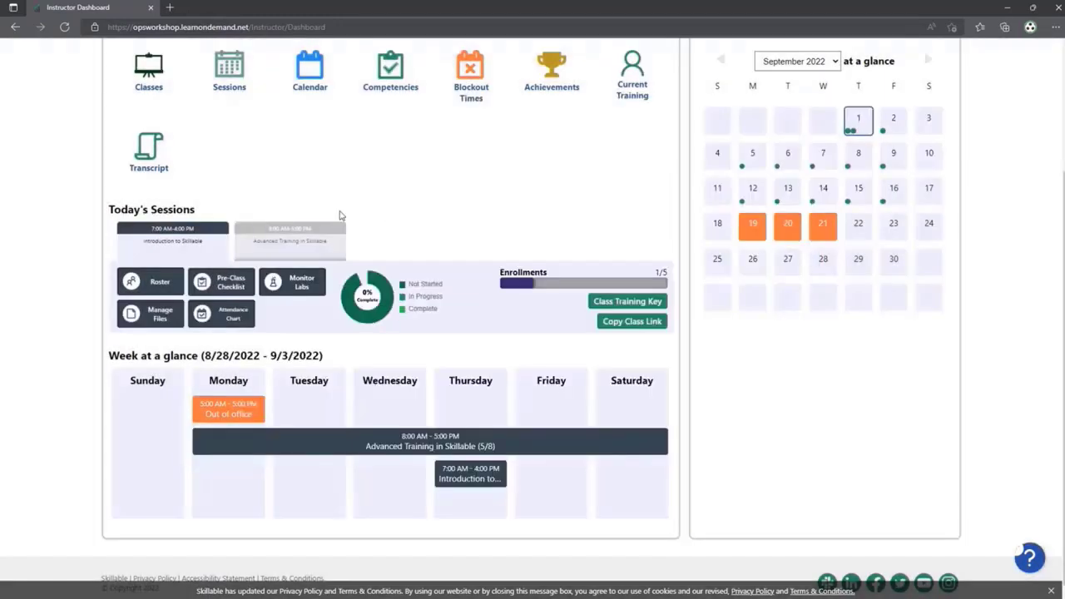
- View the attendance chart for today's Introduction to Skillable session and close it
left_click(224, 313)
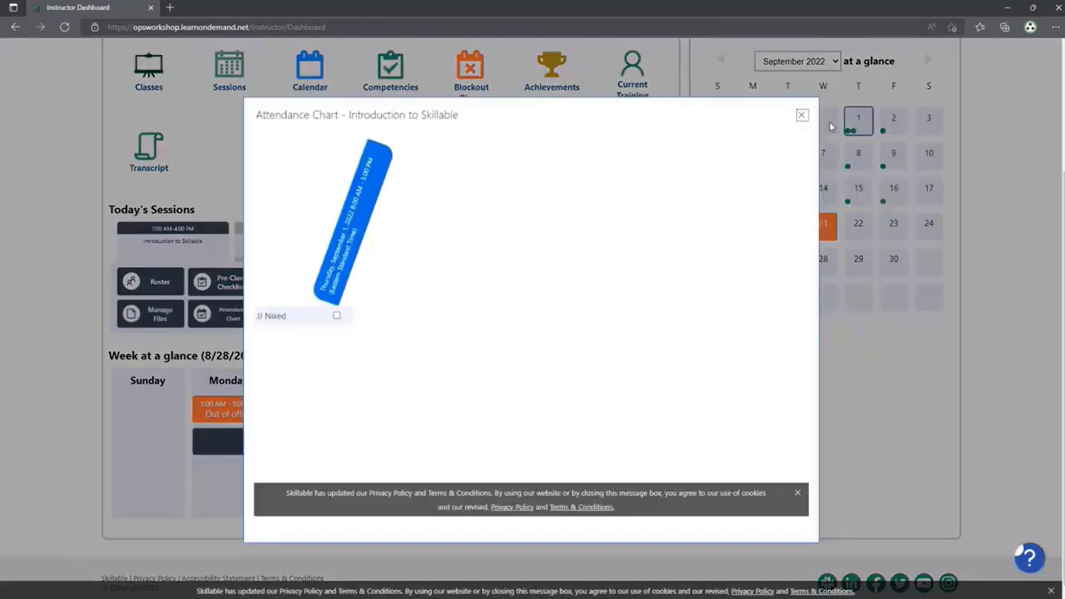
left_click(802, 115)
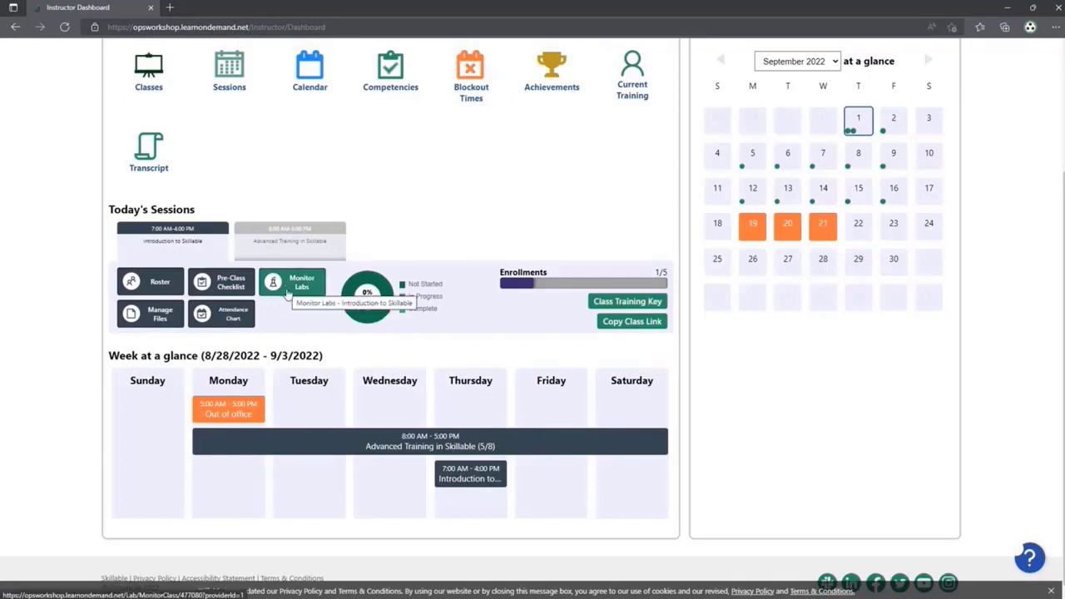
- View the lab monitoring page for Introduction to Skillable and return to the Instructor Dashboard
left_click(287, 288)
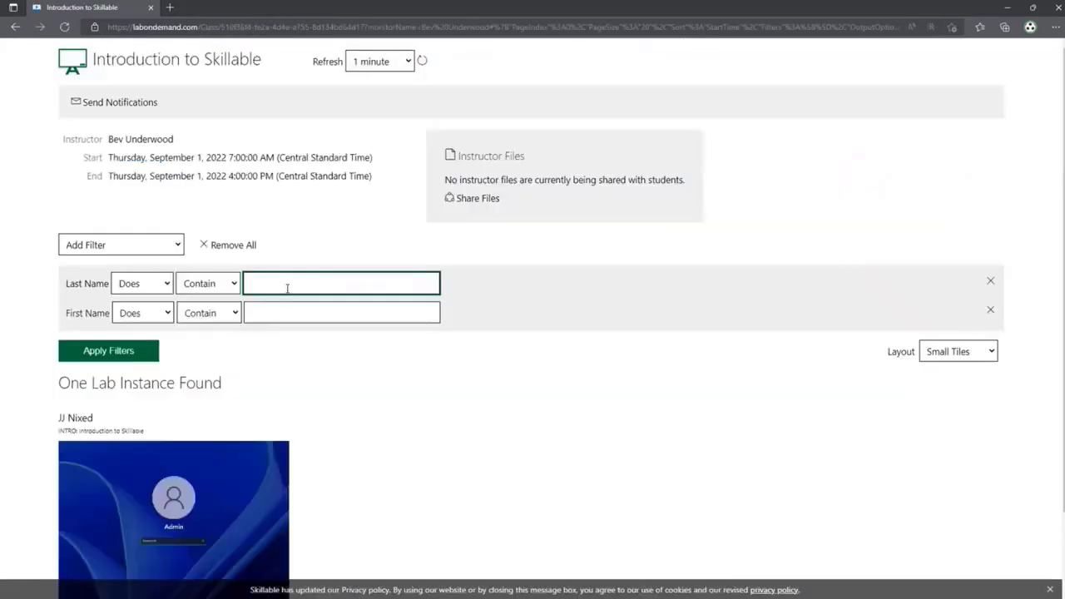
scroll(287, 287, "down", 1)
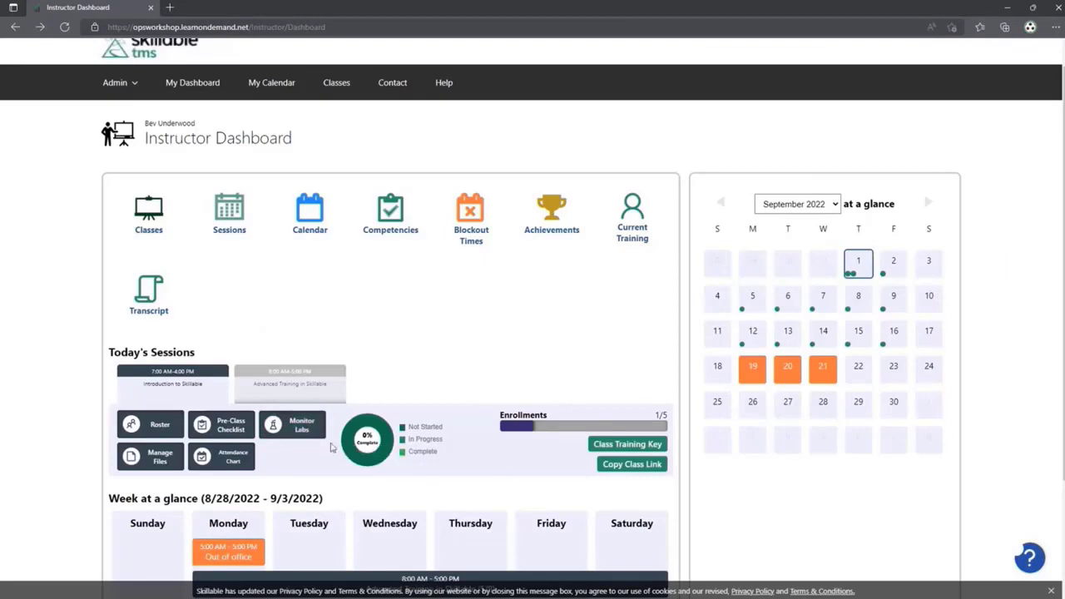
left_click(292, 427)
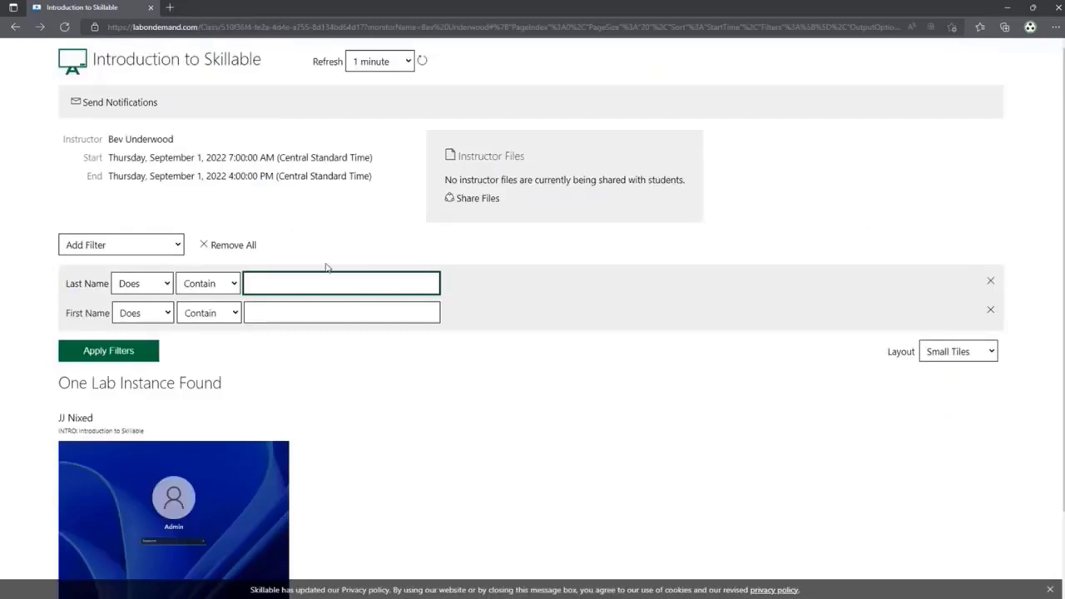
left_click(18, 28)
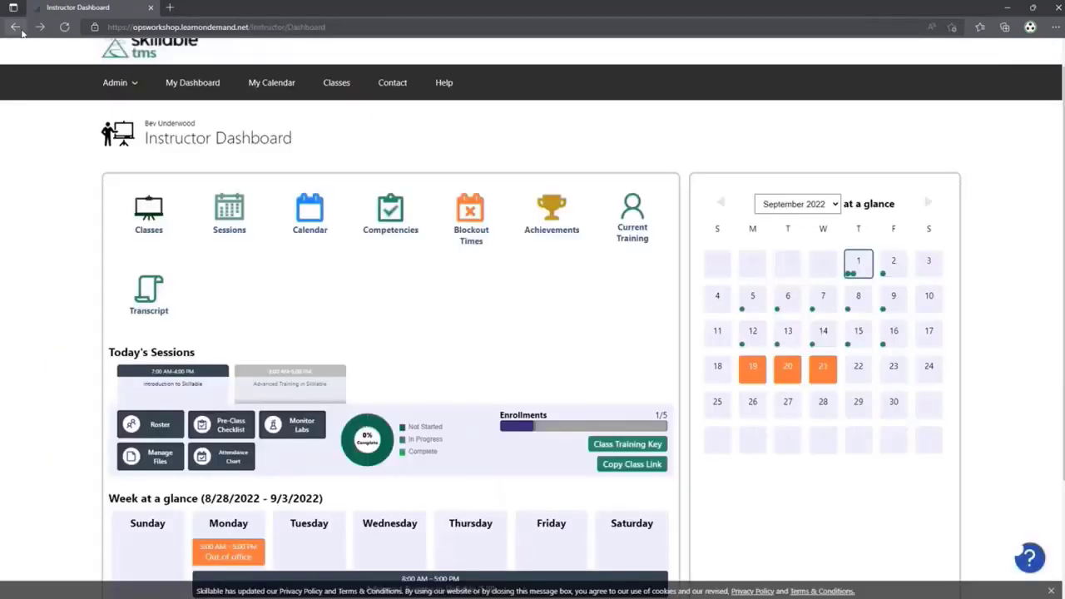
- Open the Introduction to Skillable lab monitoring in a separate browser tab, check the student's lab instance, and return to the dashboard
middle_click(280, 426)
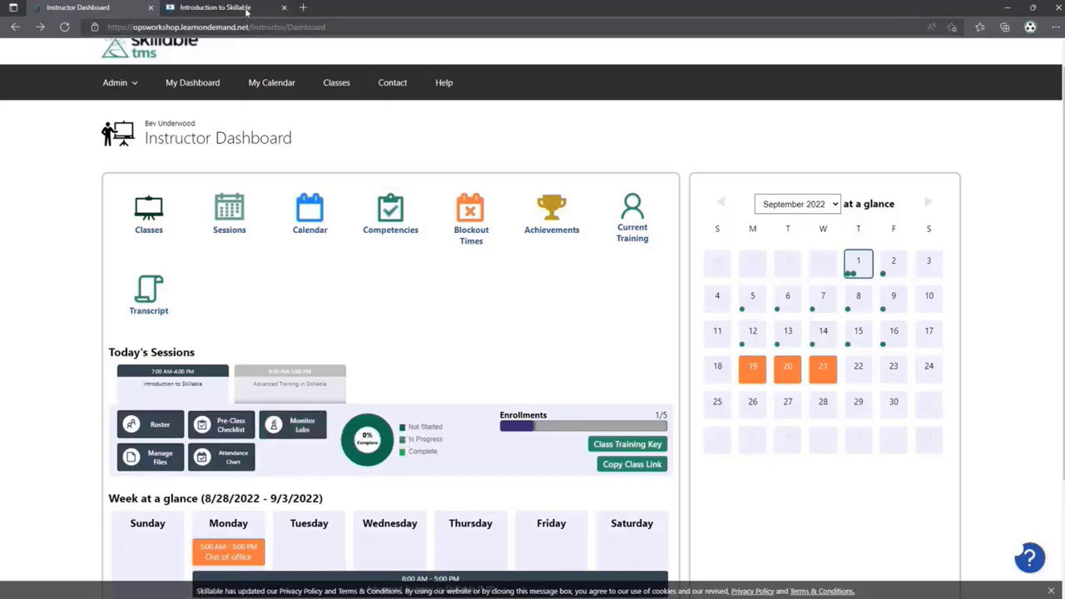
left_click(246, 11)
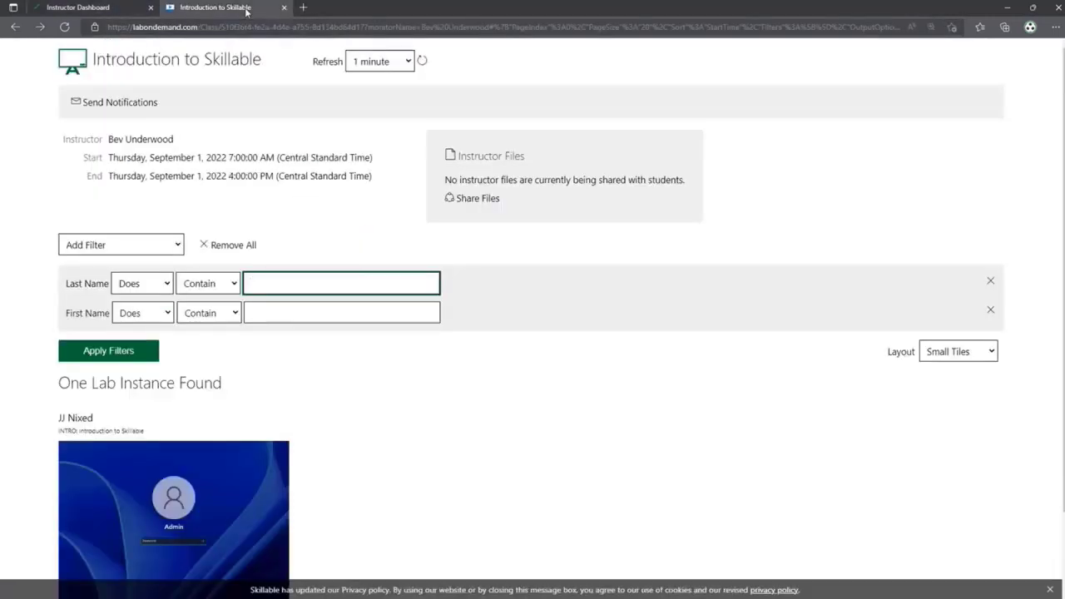
scroll(209, 244, "down", 1)
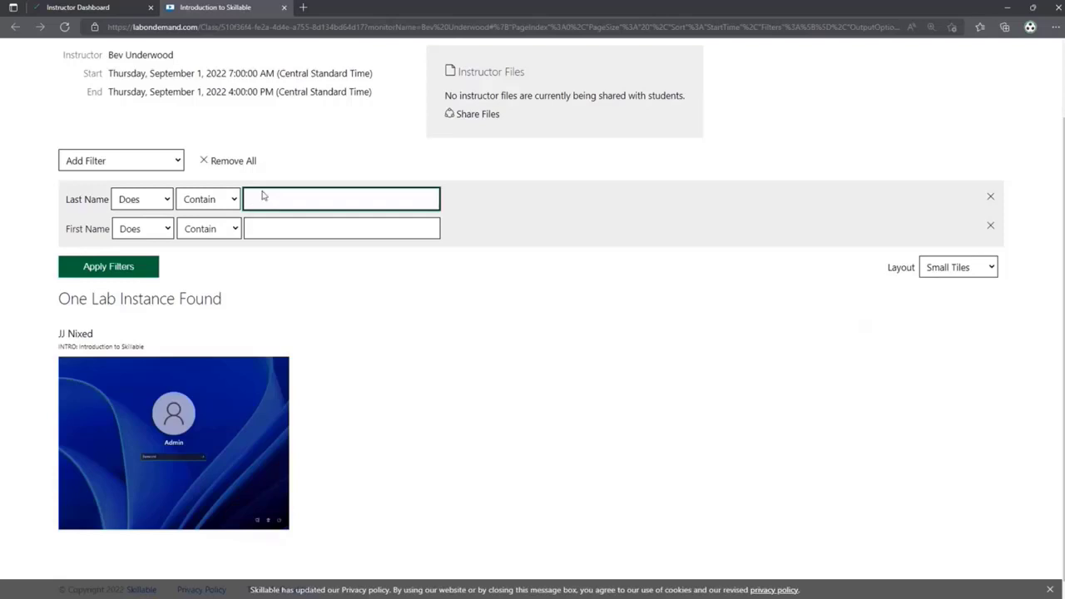
key("ctrl+shift+Tab")
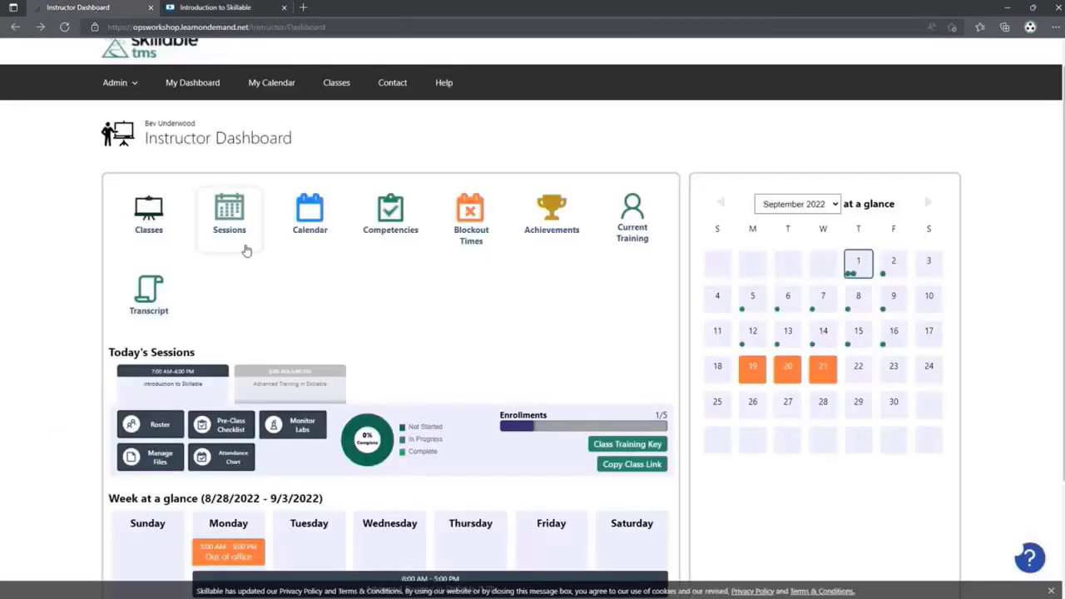
left_click(298, 430)
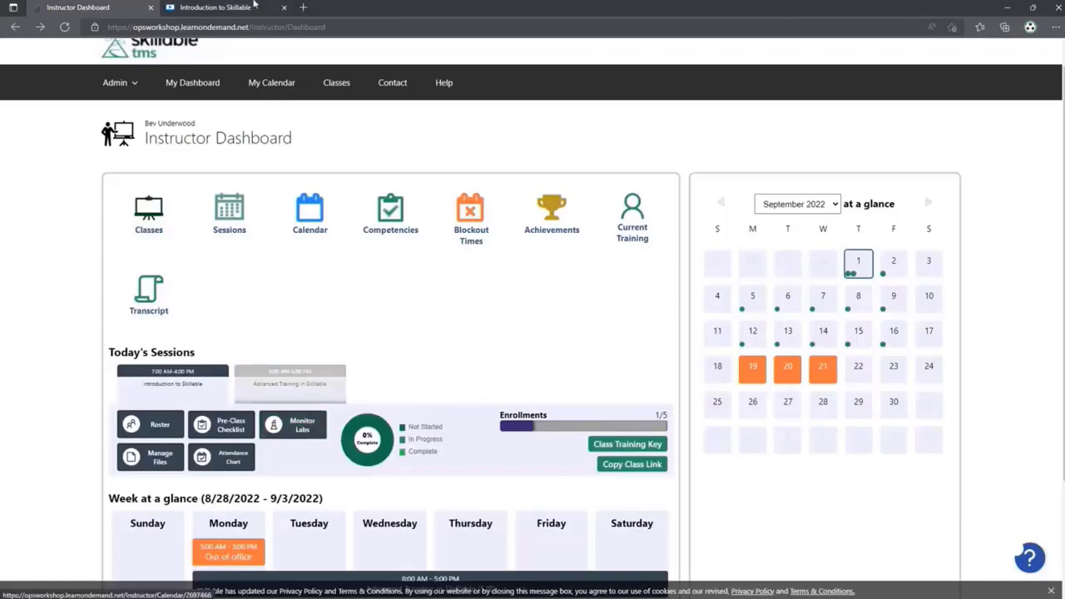
key("ctrl+shift+Tab")
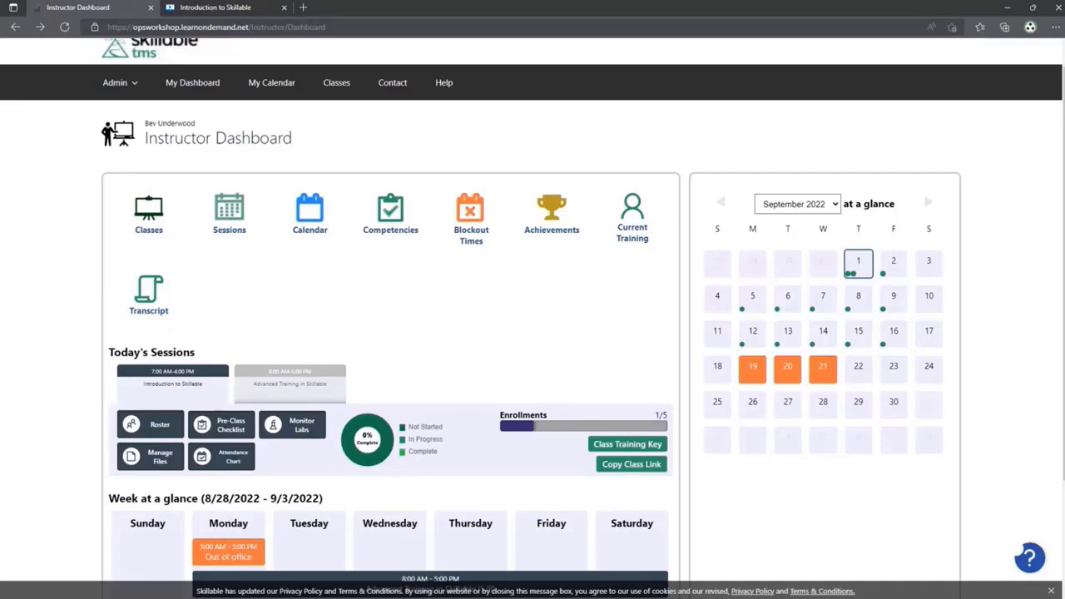
- Get the class training key and copy the class link for today's Introduction to Skillable session
left_click(640, 450)
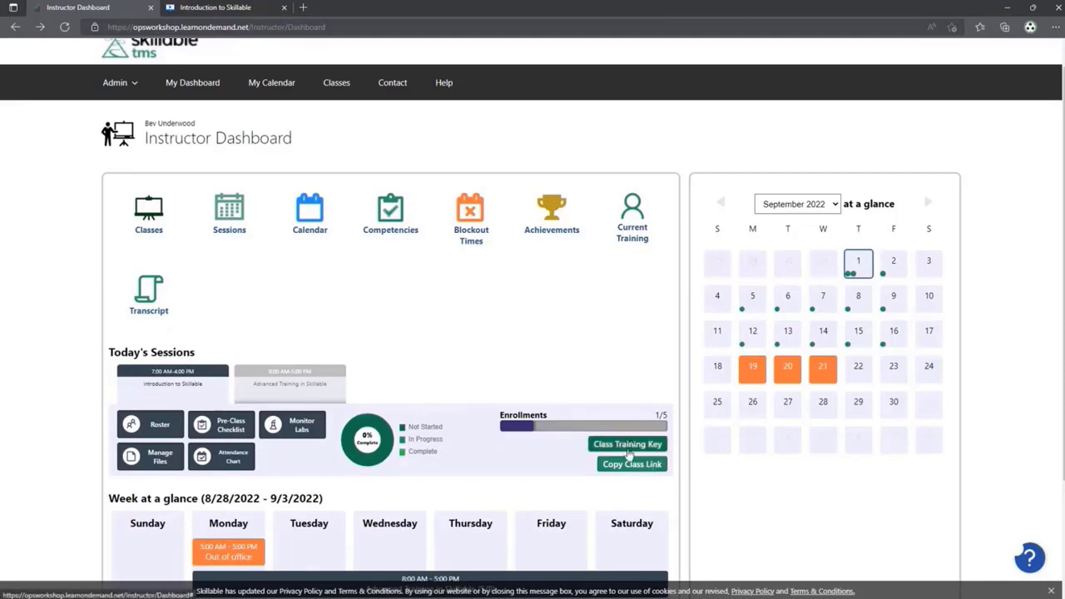
left_click(628, 449)
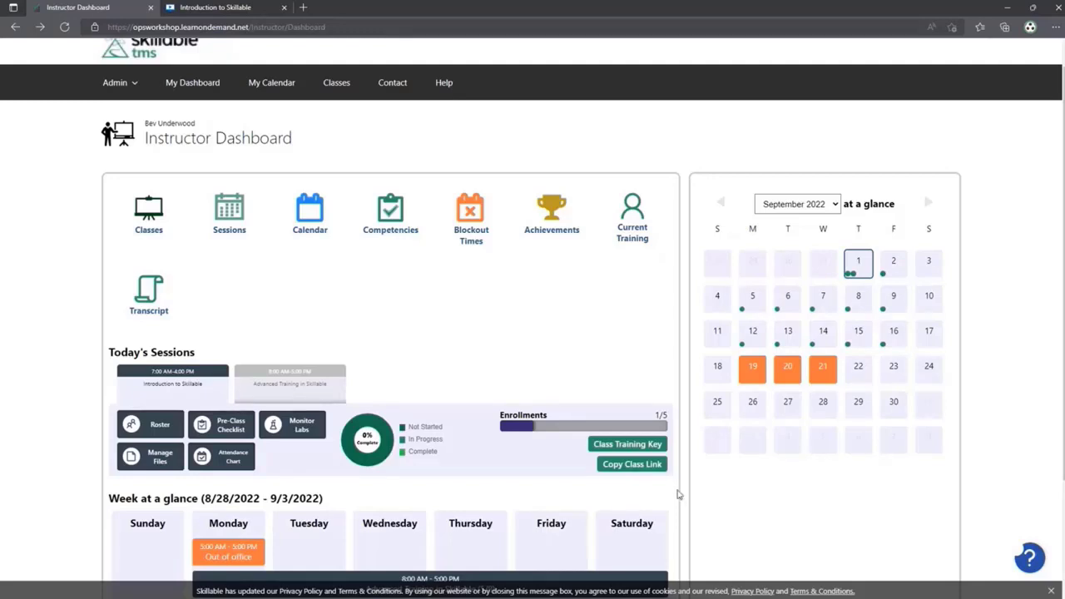
left_click(634, 465)
- Open the Introduction to Skillable class page in a new browser tab and expand its enrollments to view the enrolled student
middle_click(631, 470)
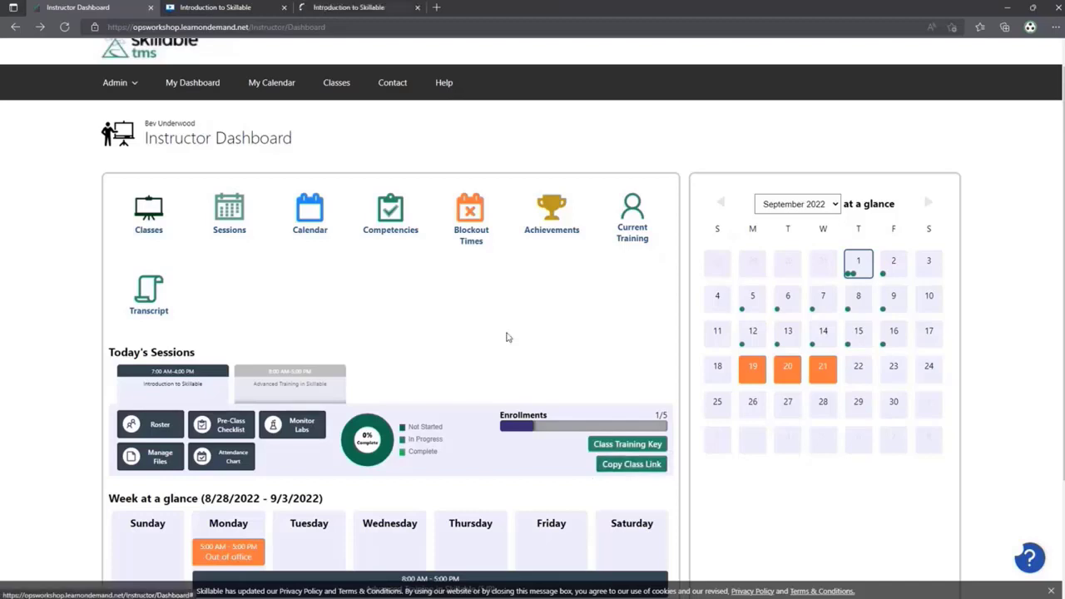
left_click(337, 11)
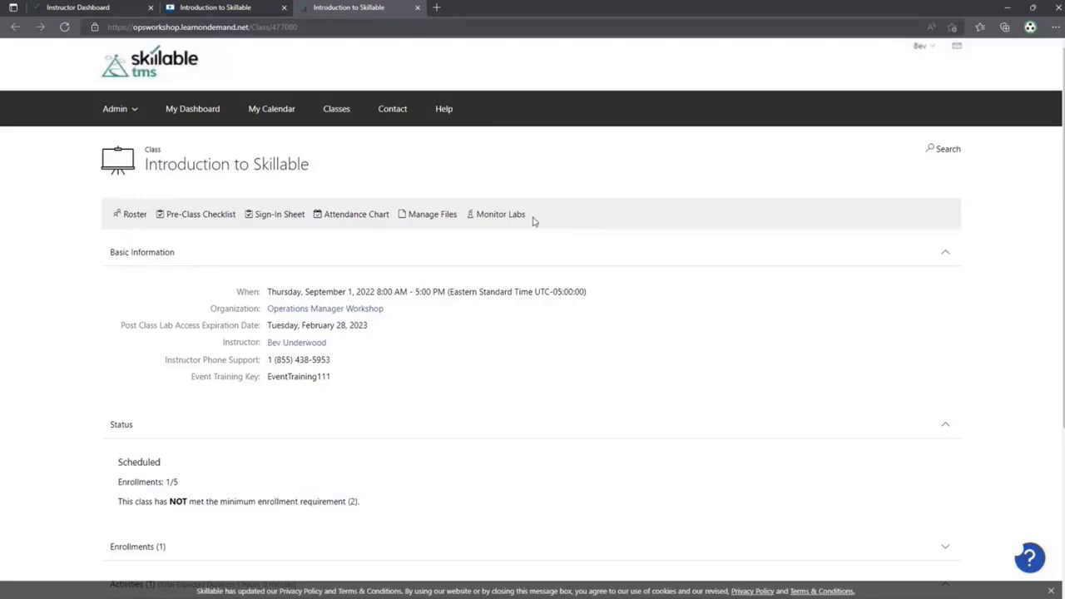
scroll(536, 236, "down", 2)
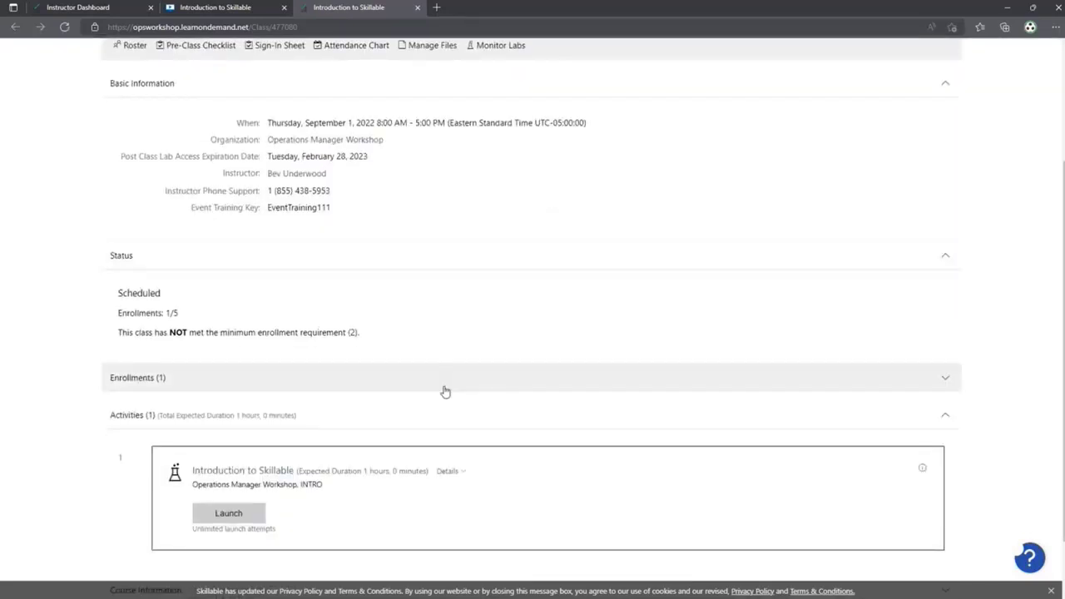
scroll(230, 478, "down", 1)
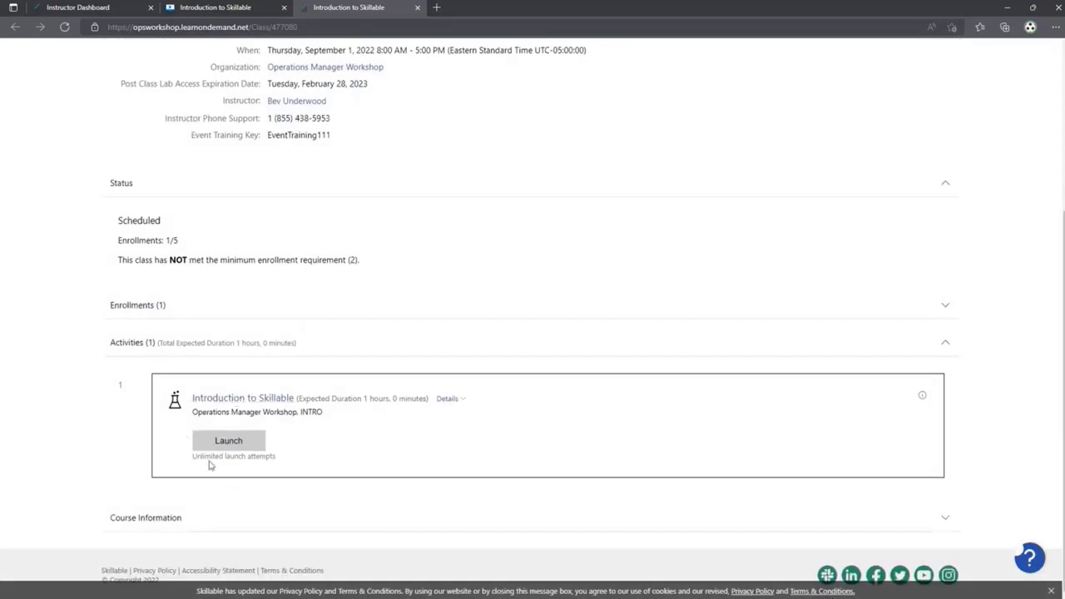
left_click(199, 309)
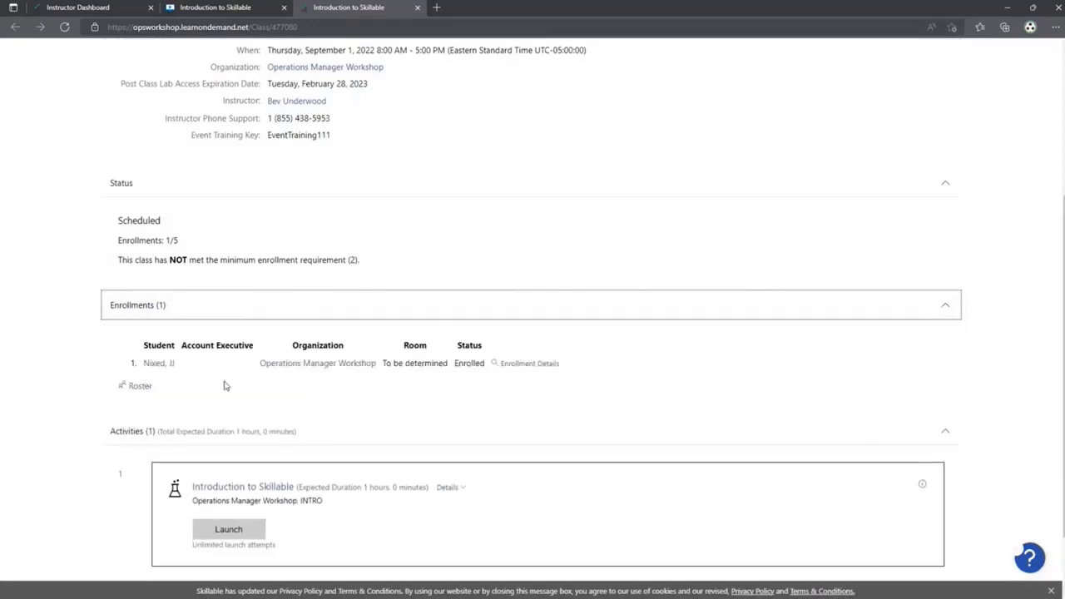
- Return to the Instructor Dashboard, view lab monitoring for today's Advanced Training in Skillable session, and go back to the dashboard
scroll(443, 364, "up", 3)
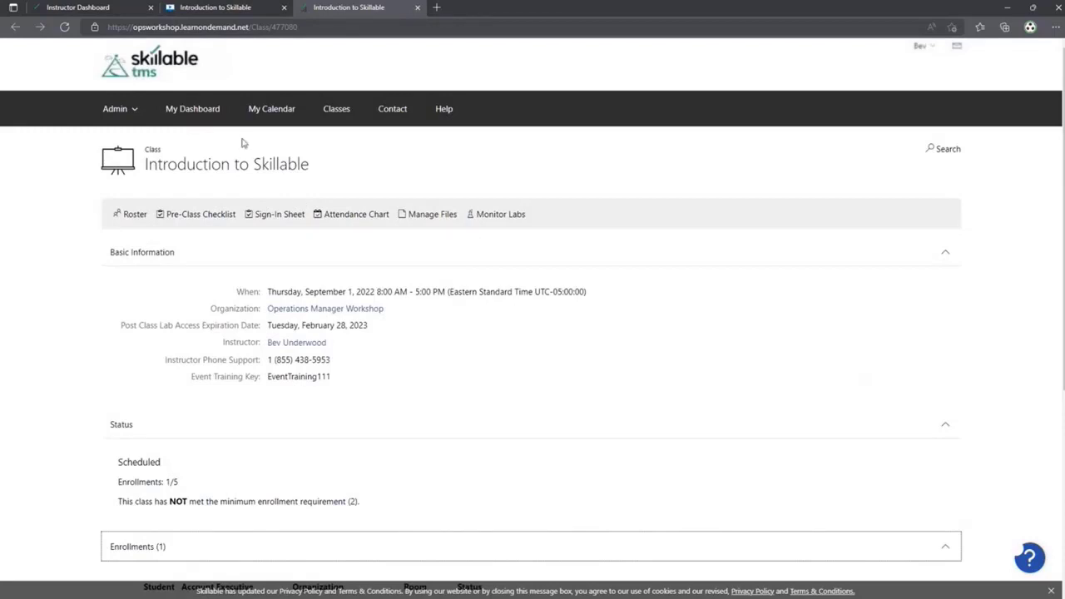
left_click(114, 9)
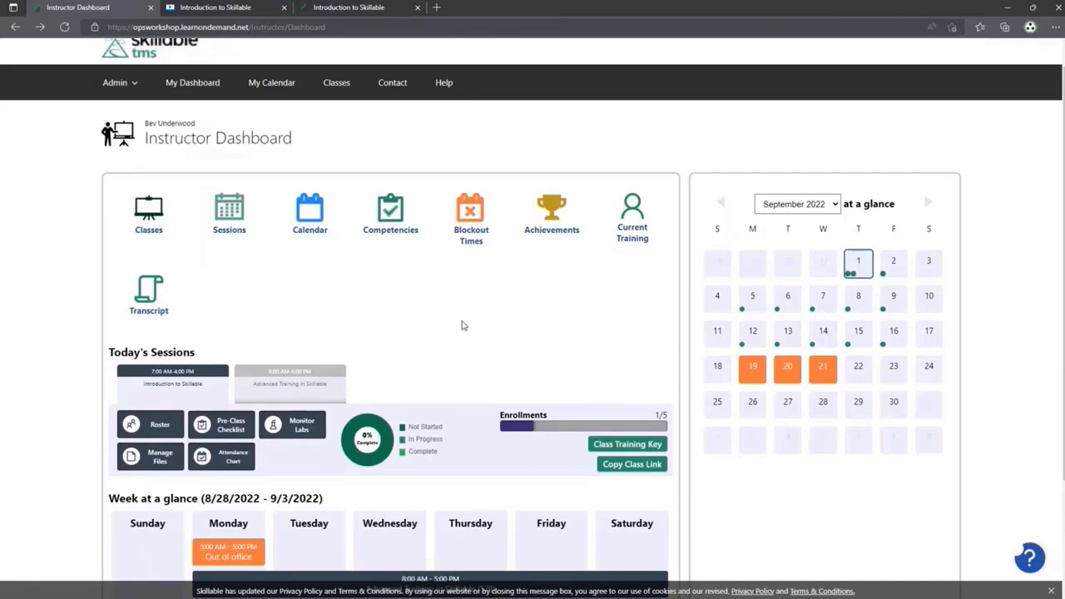
scroll(467, 332, "down", 1)
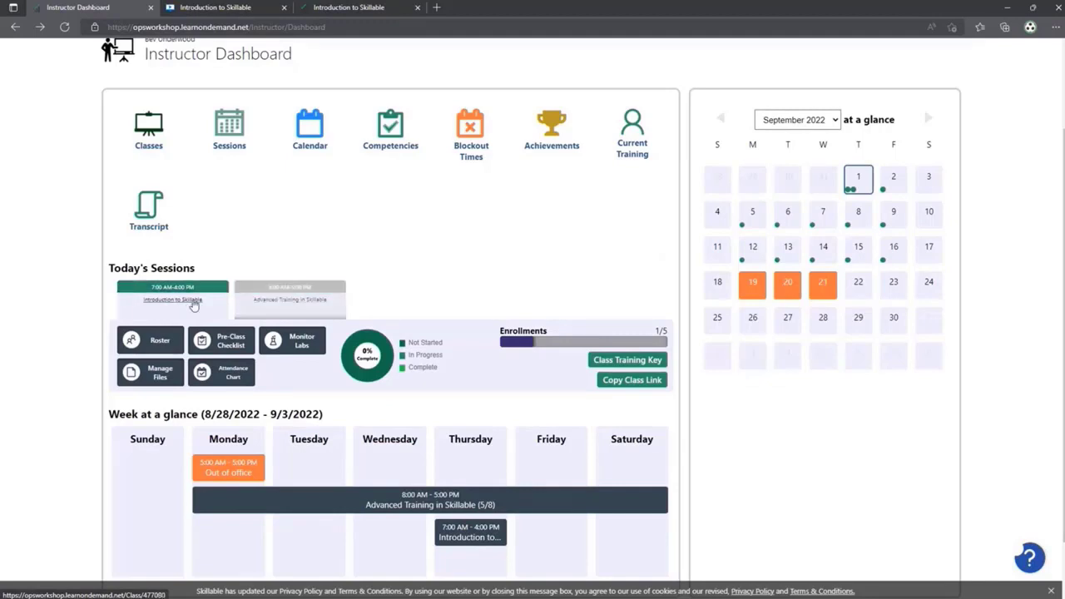
left_click(272, 303)
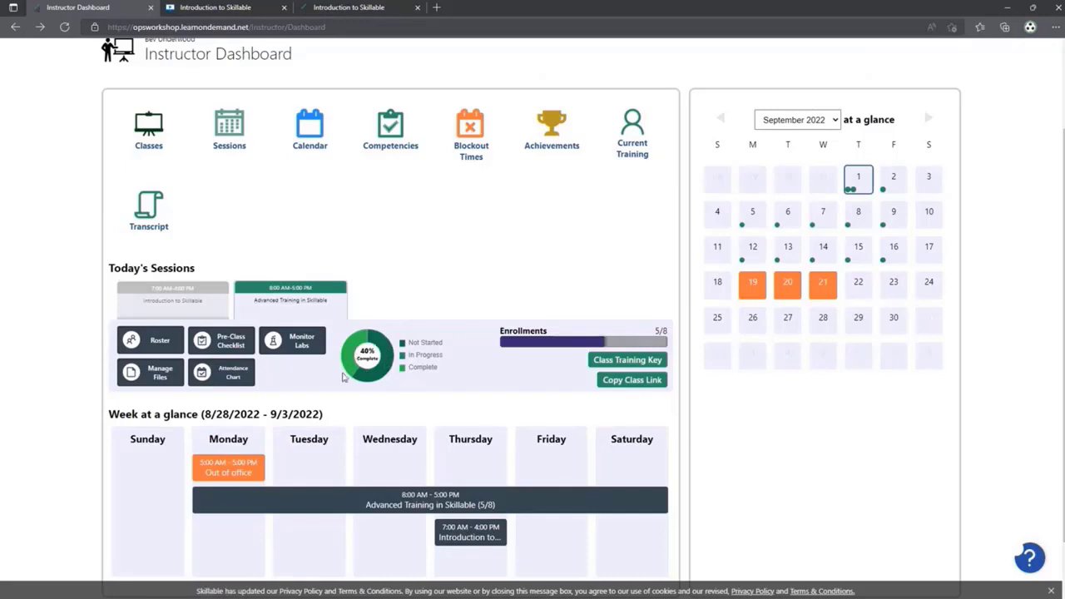
left_click(314, 357)
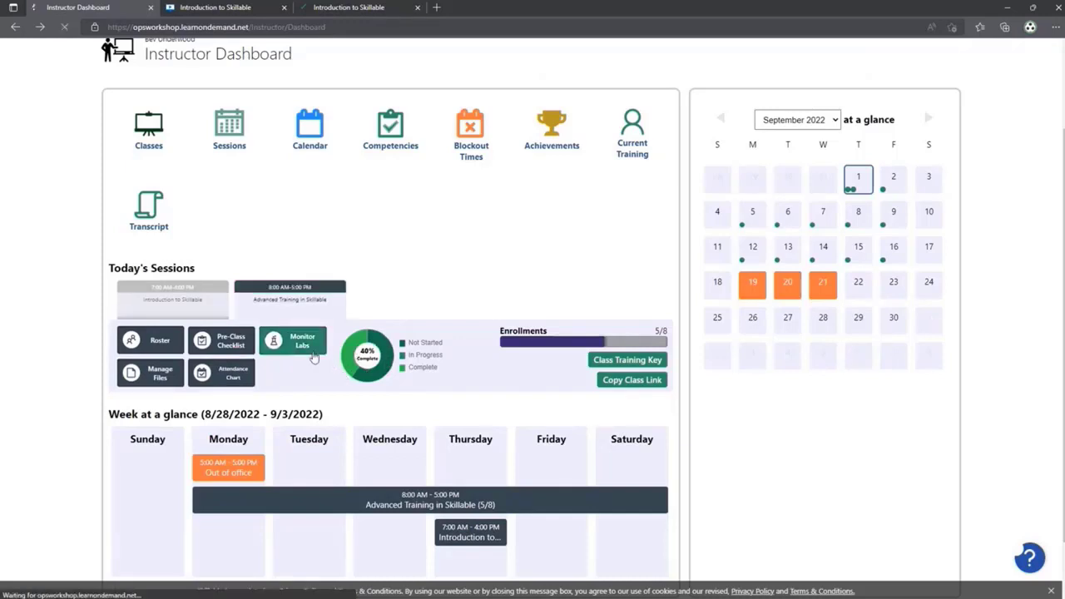
scroll(349, 395, "down", 1)
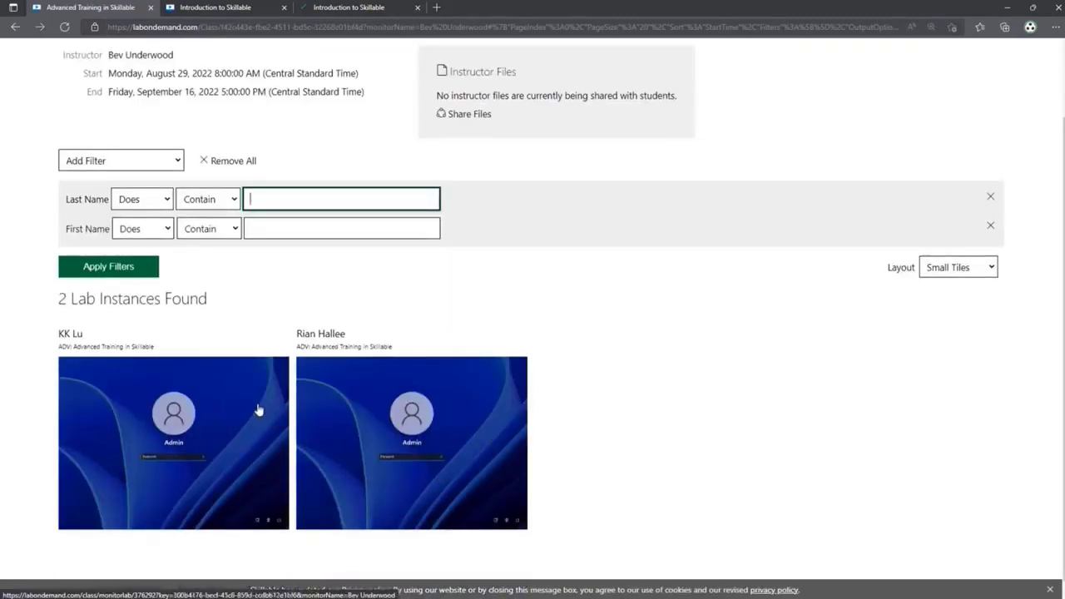
left_click(13, 29)
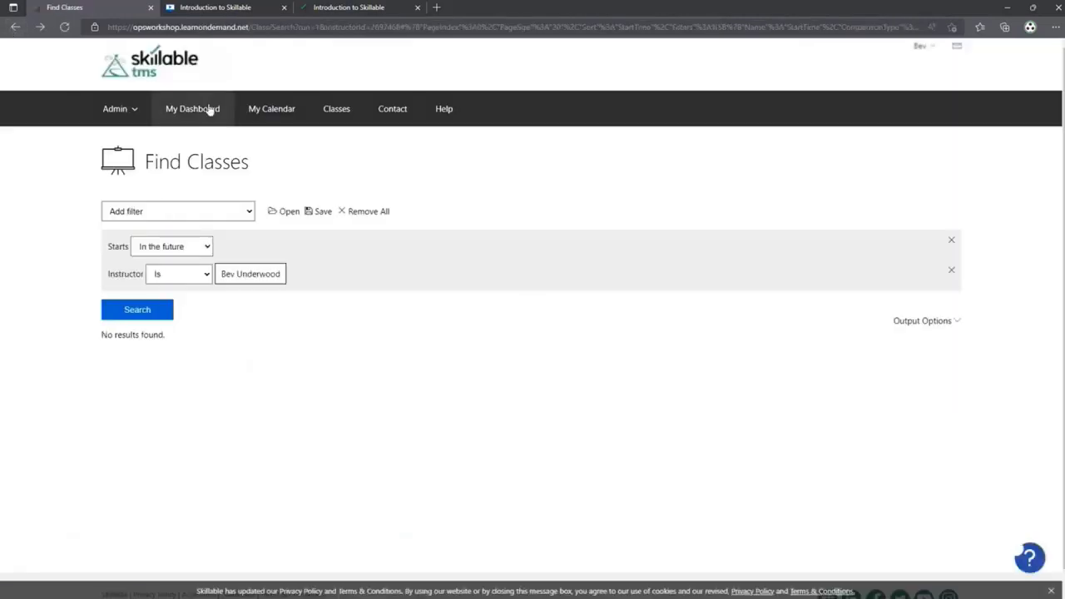
left_click(204, 109)
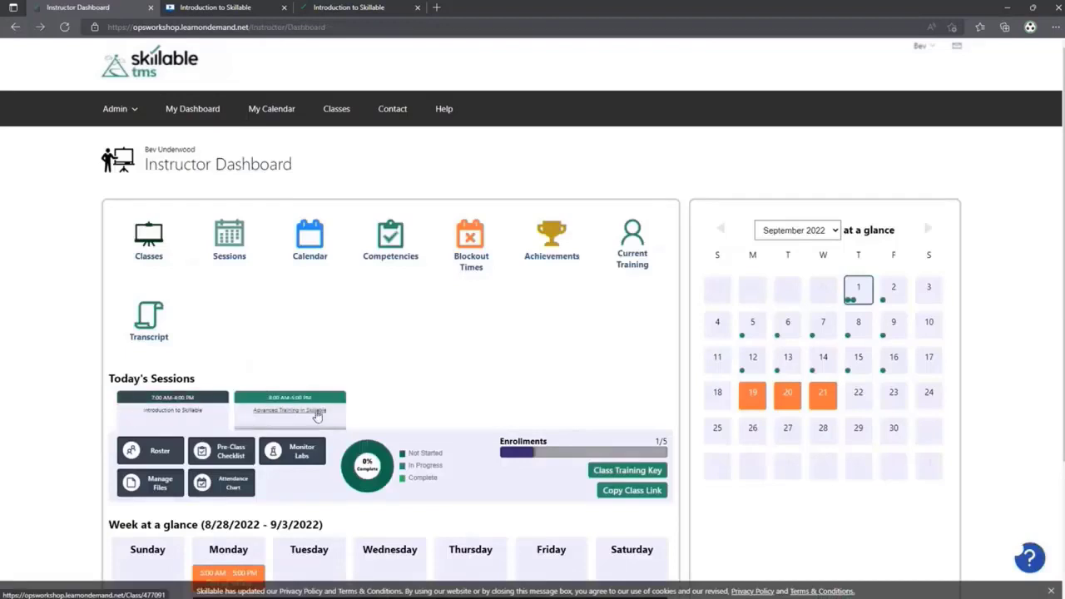
- Select today's Advanced Training in Skillable session and examine its progress and the Week at a glance schedule
left_click(317, 414)
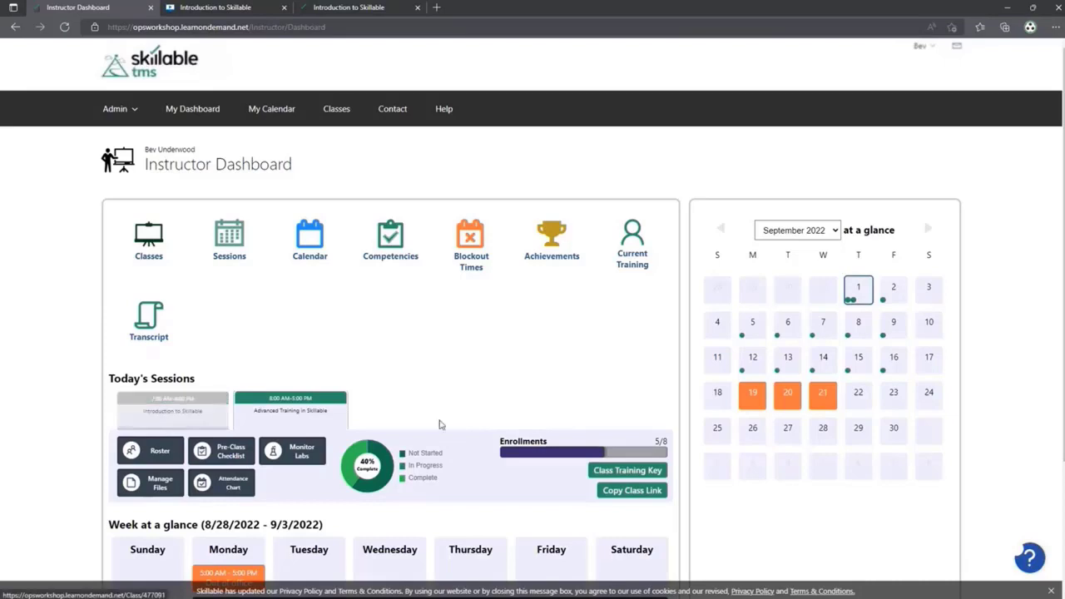
scroll(456, 427, "down", 1)
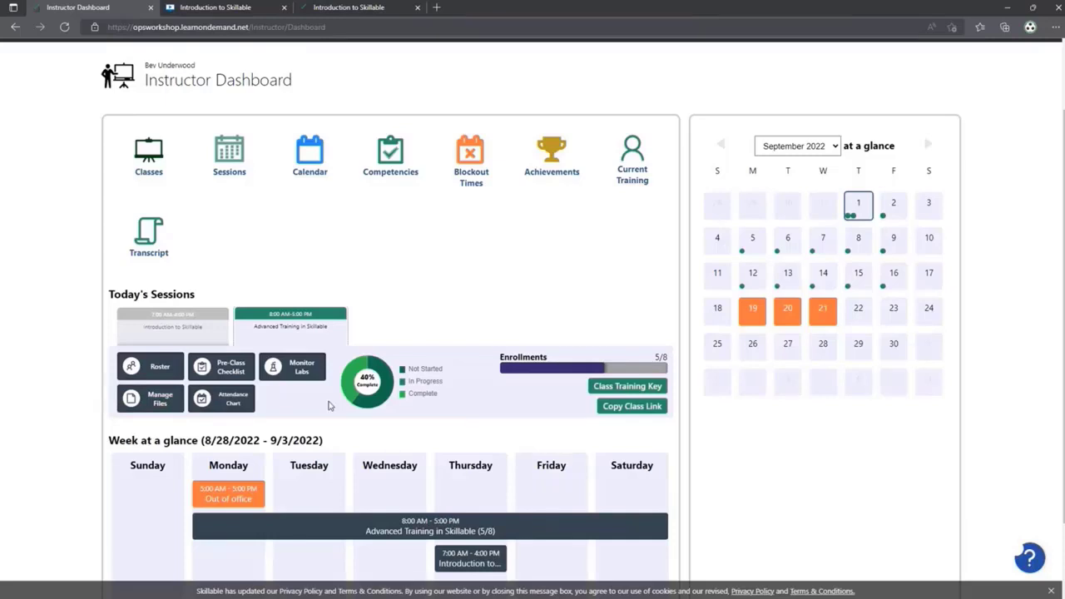
scroll(328, 405, "down", 1)
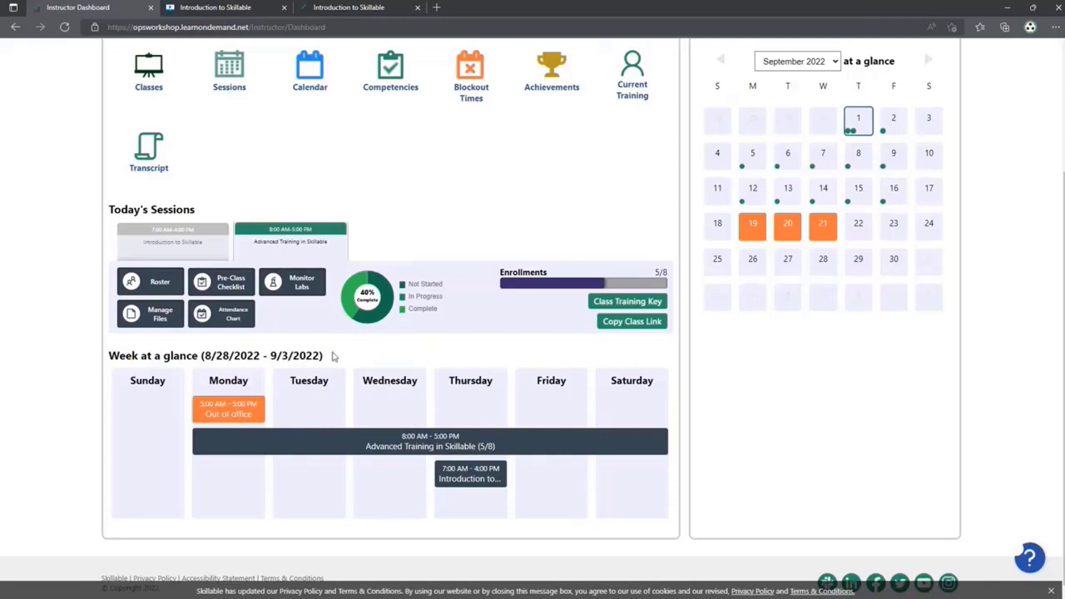
left_click_drag(333, 356, 201, 356)
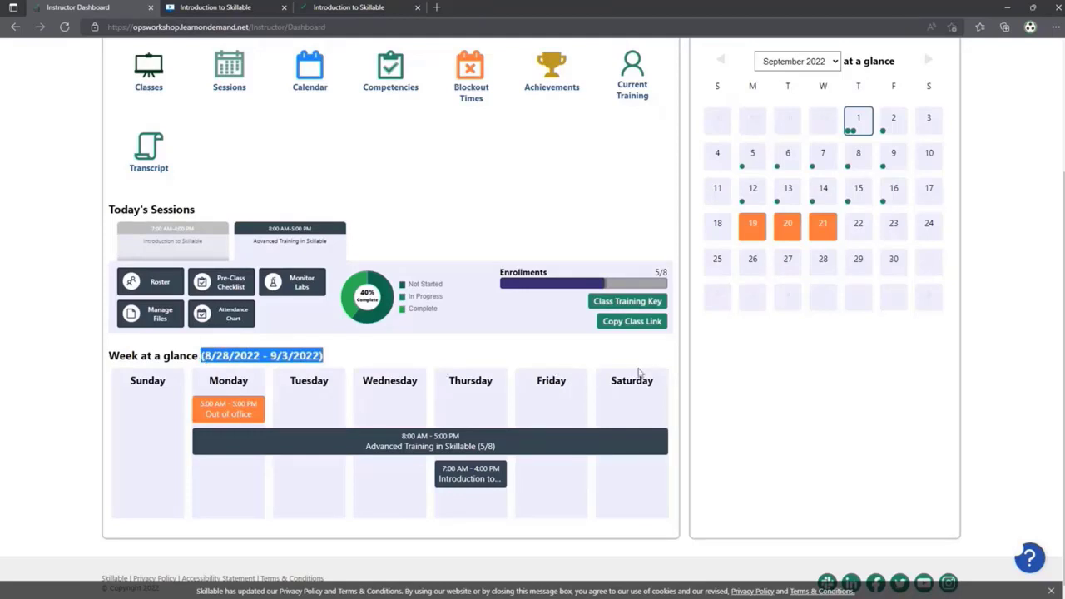
left_click(414, 361)
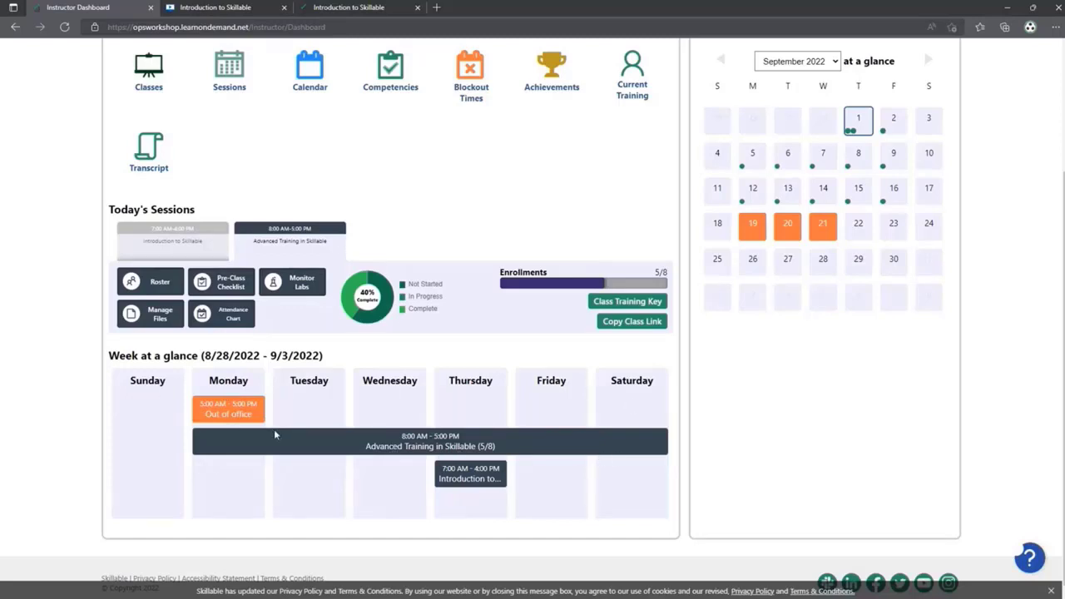
- View the Out of office entry and the Advanced Training in Skillable class from Week at a glance, returning to the dashboard each time
left_click(231, 411)
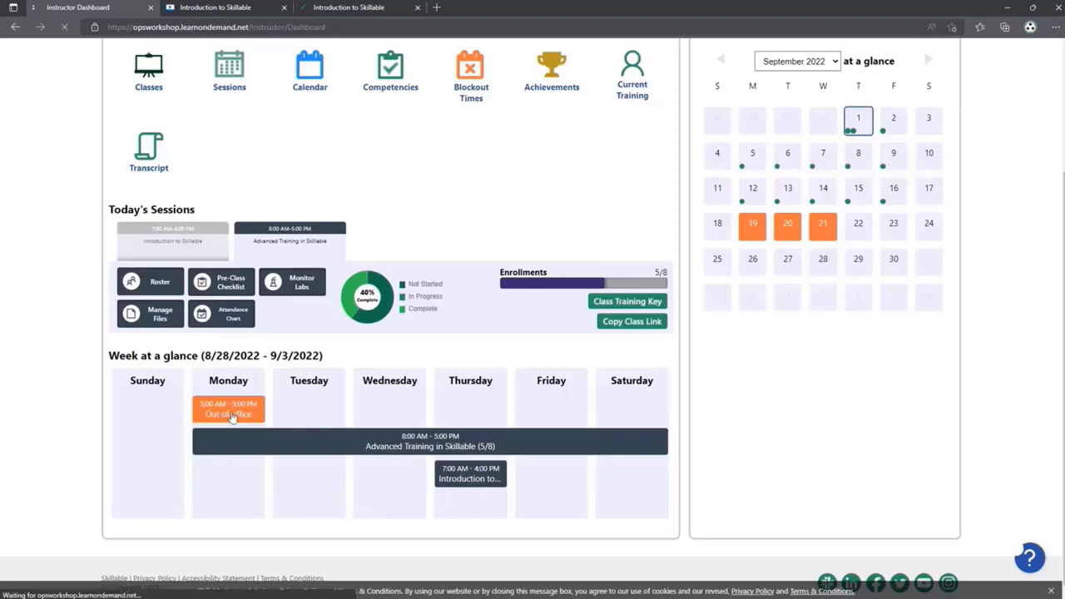
left_click(15, 27)
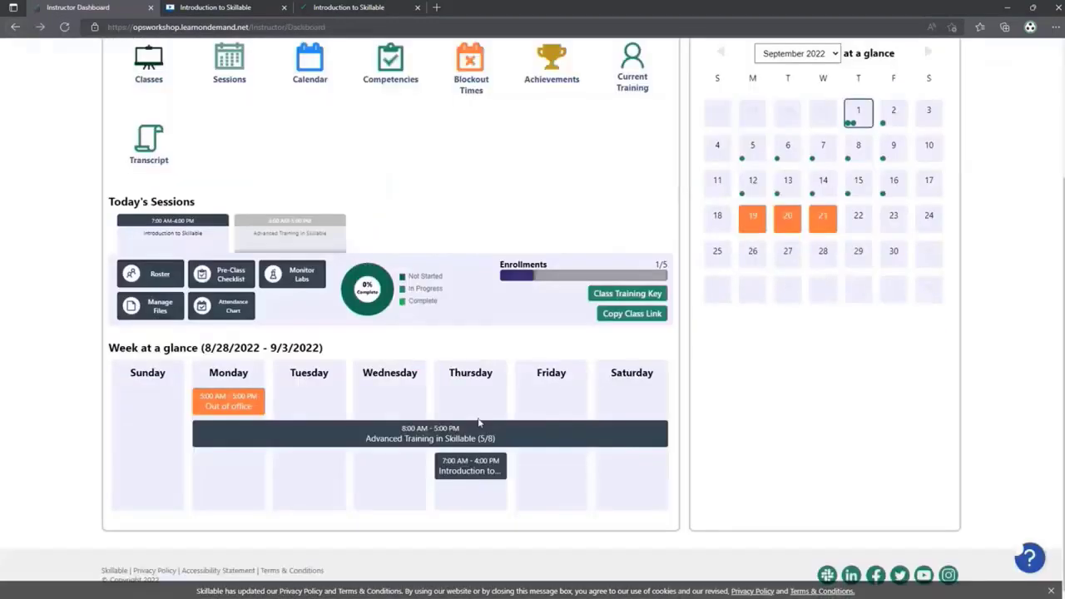
left_click(442, 439)
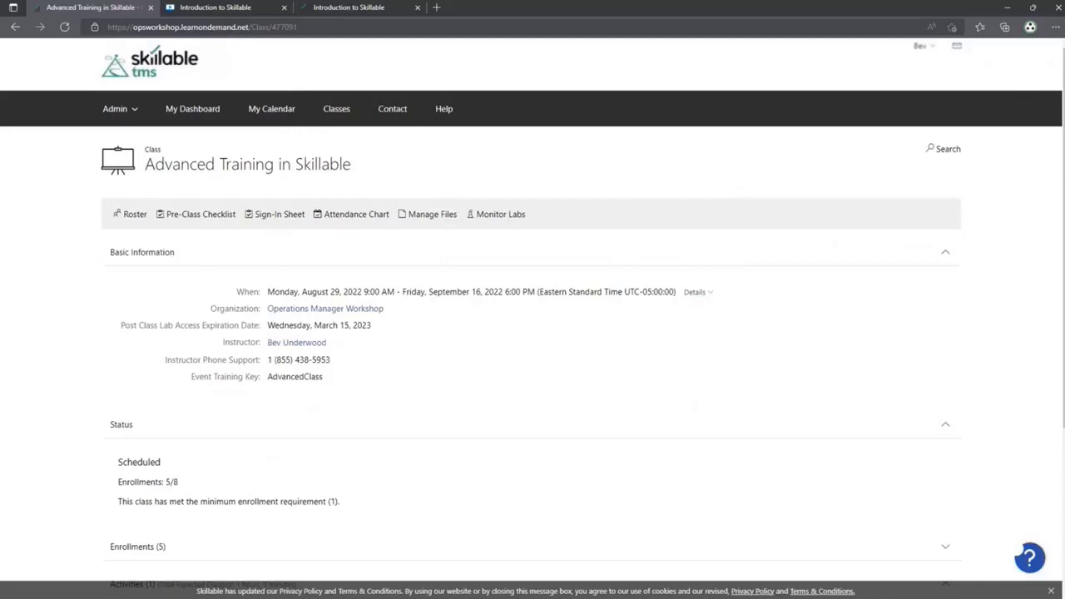
left_click(15, 27)
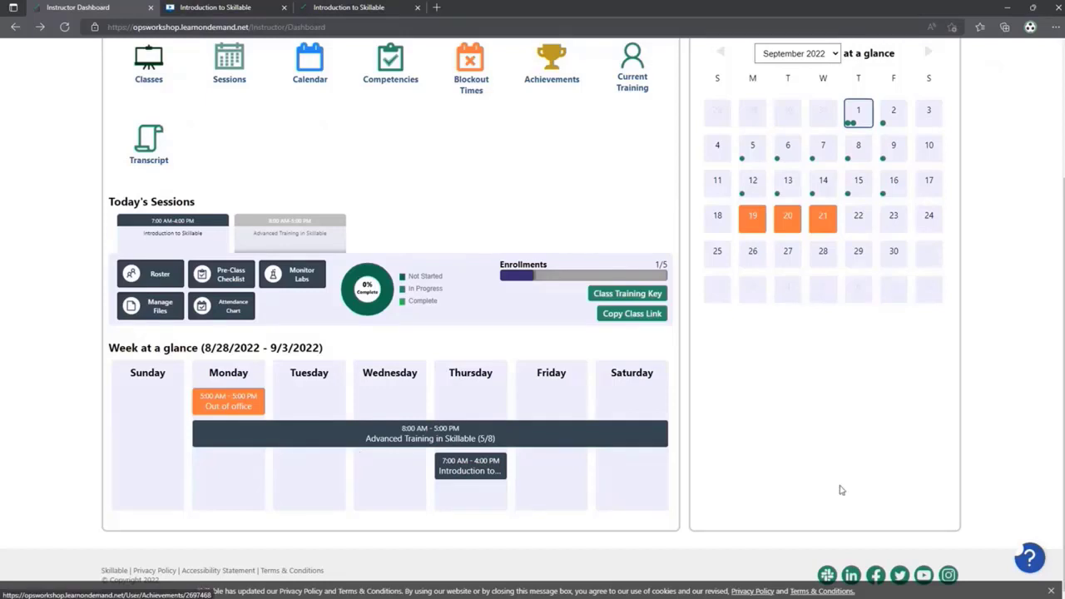
- Browse the month at a glance calendar through July 2023 and October 2022, ending on September 2022
scroll(837, 490, "up", 3)
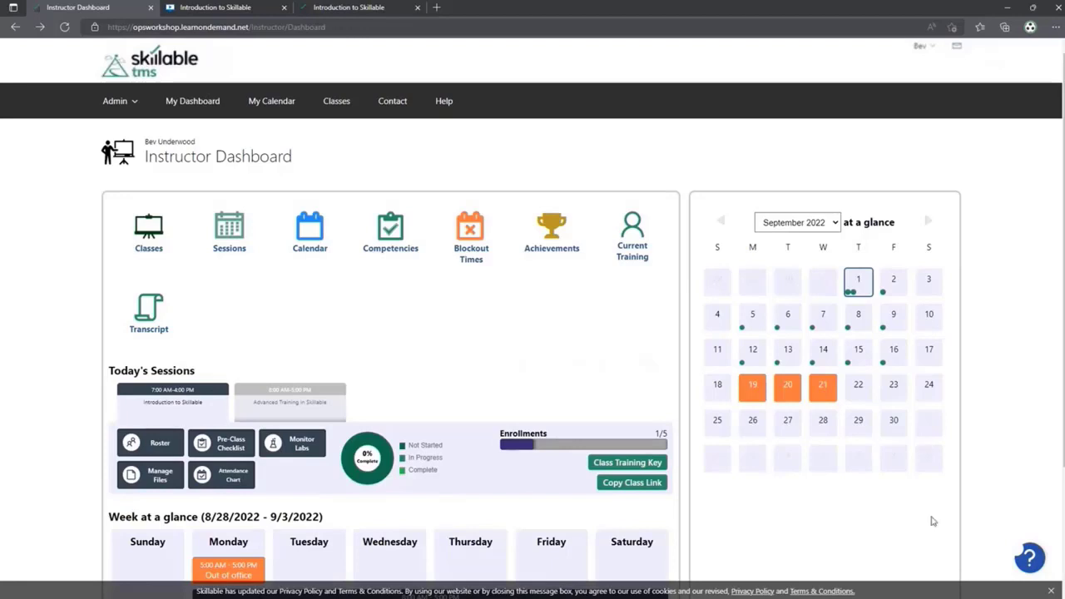
scroll(933, 521, "down", 1)
scroll(933, 521, "down", 1)
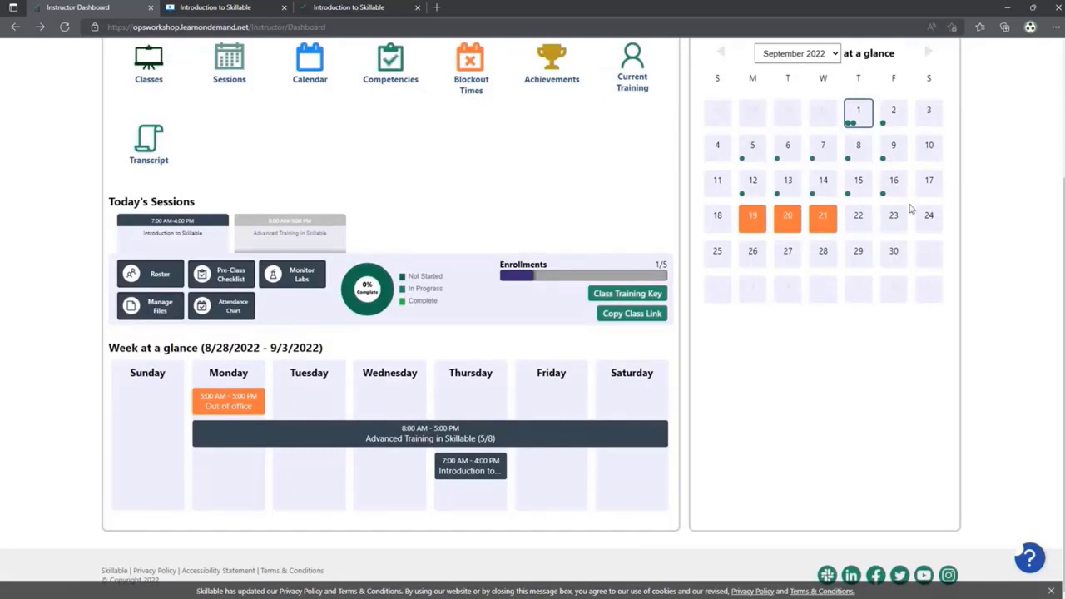
scroll(923, 143, "up", 1)
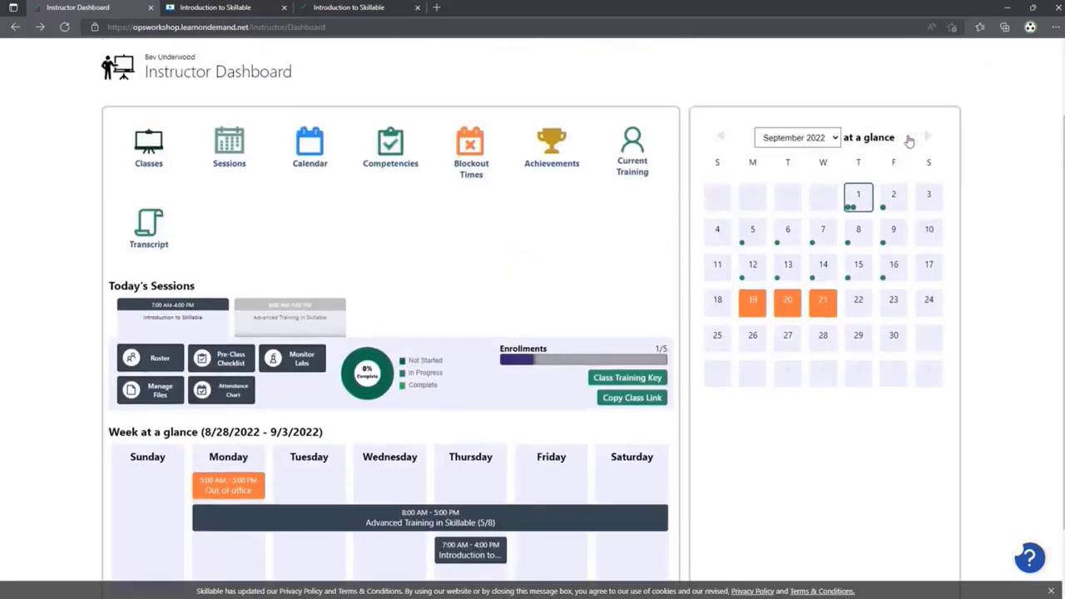
left_click(837, 138)
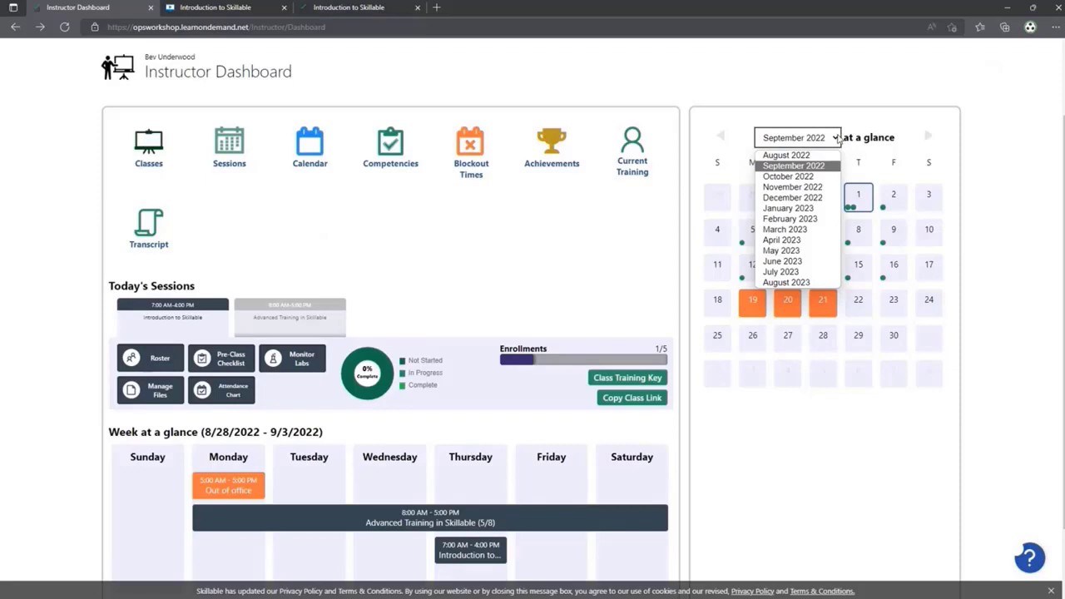
left_click(804, 273)
left_click(802, 140)
left_click(794, 166)
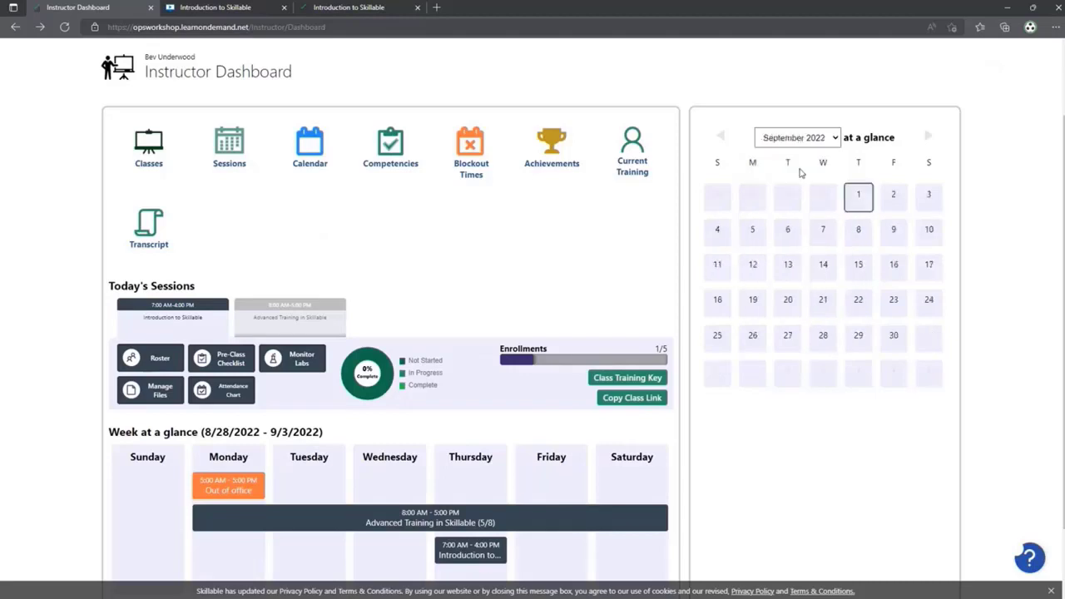
left_click(929, 137)
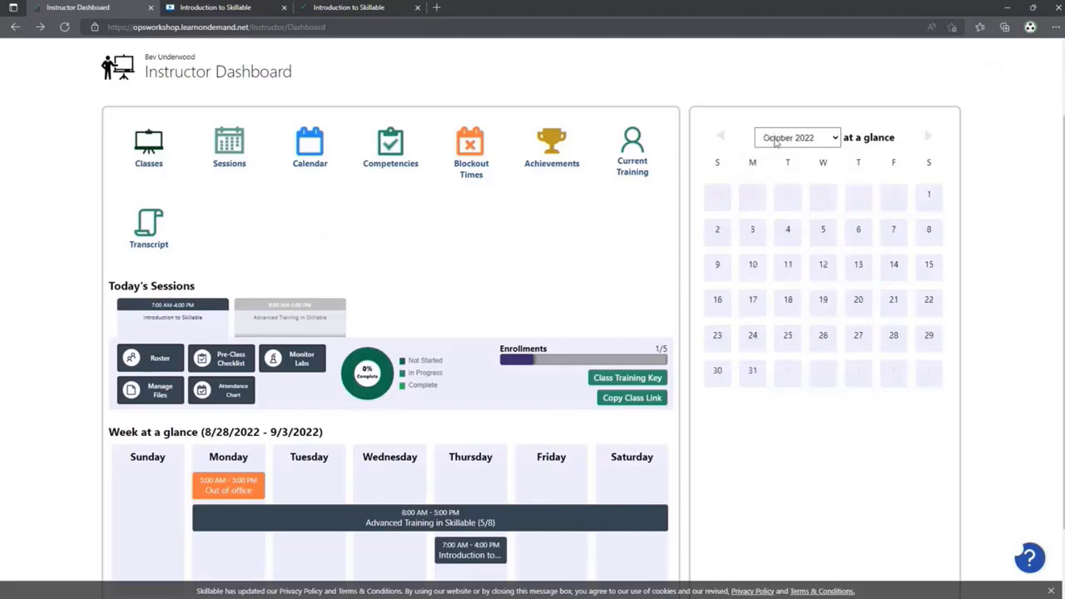
left_click(723, 137)
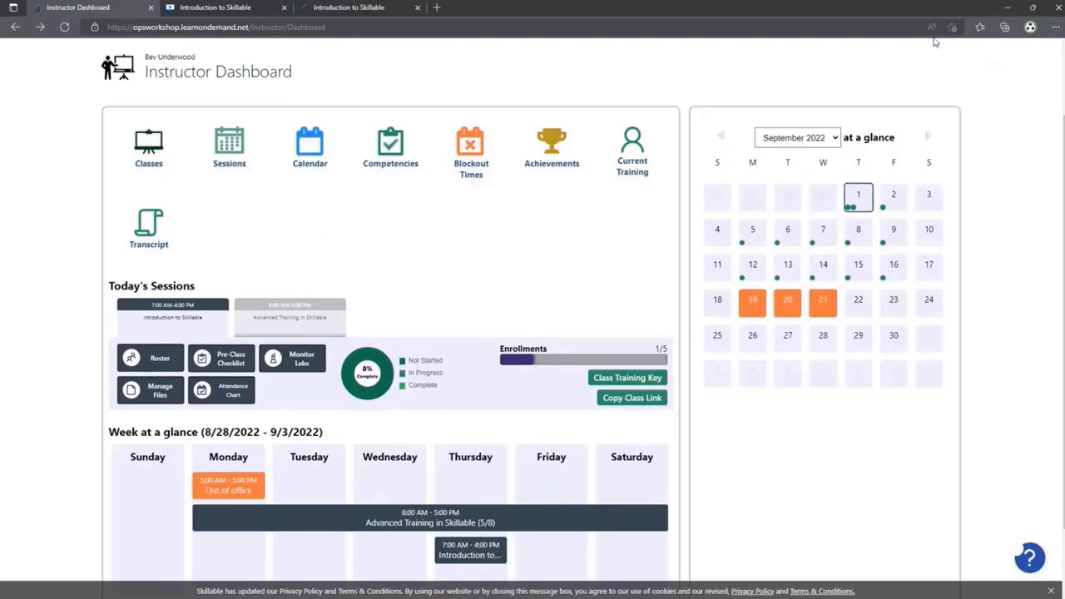
left_click(929, 137)
left_click(721, 139)
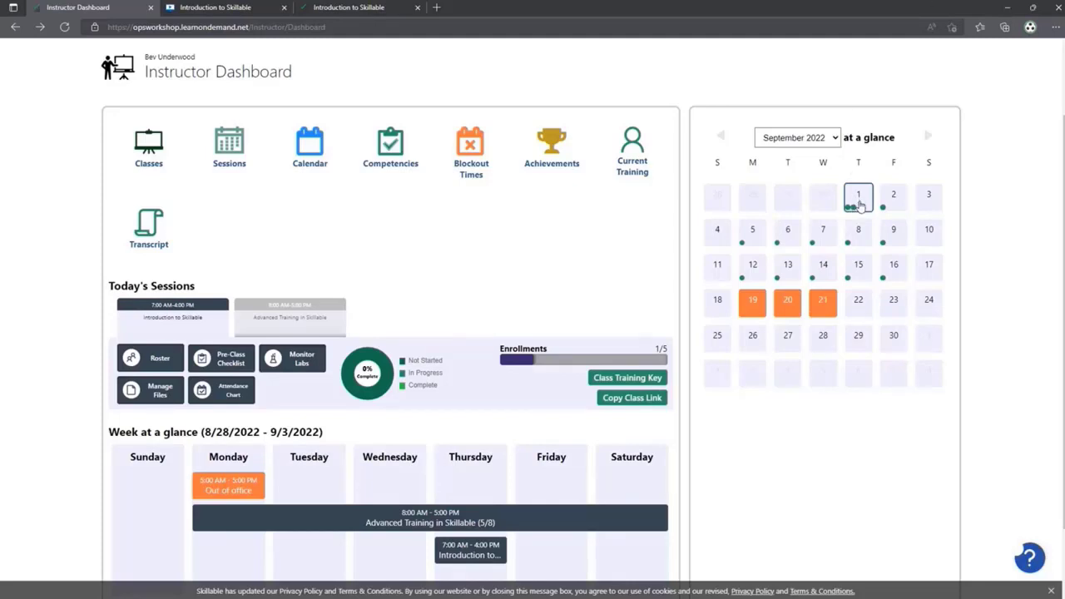
- View the September 1 sessions in the month calendar, open the Introduction to Skillable class page, and return to the dashboard
left_click(860, 203)
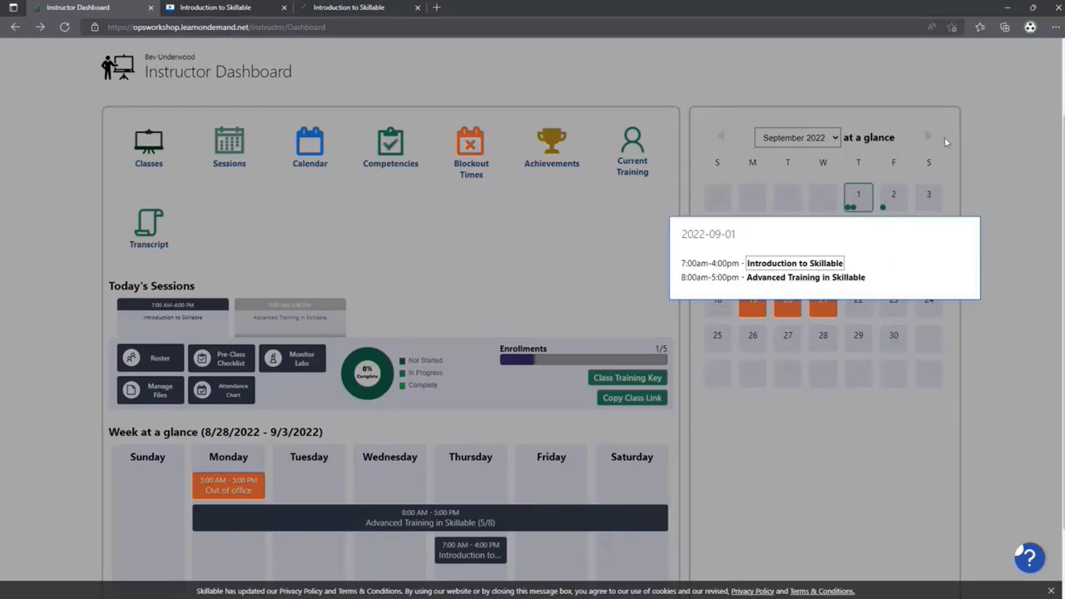
left_click(818, 264)
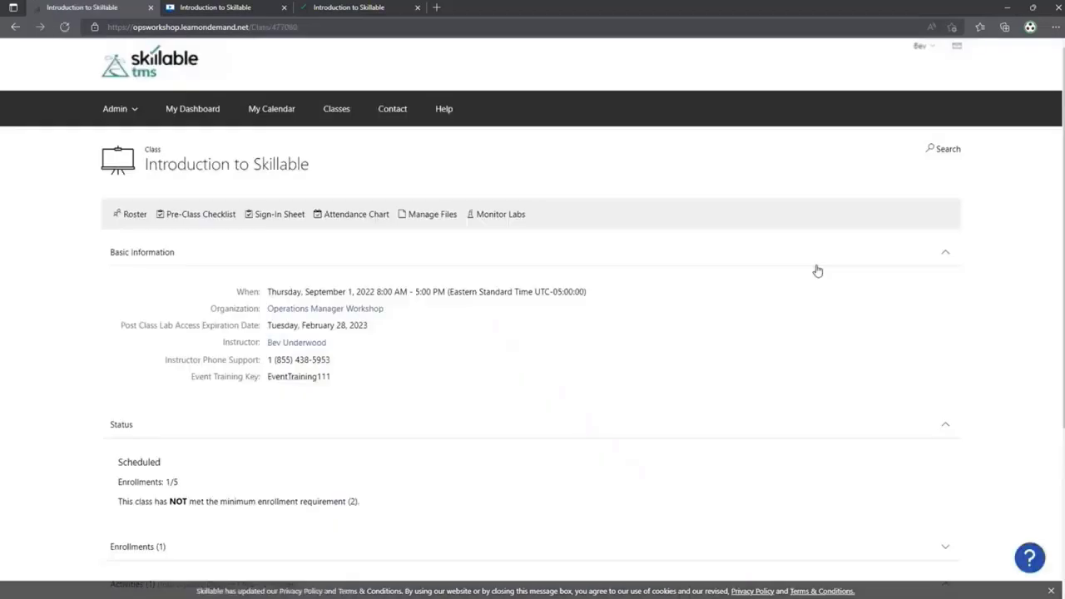
left_click(179, 109)
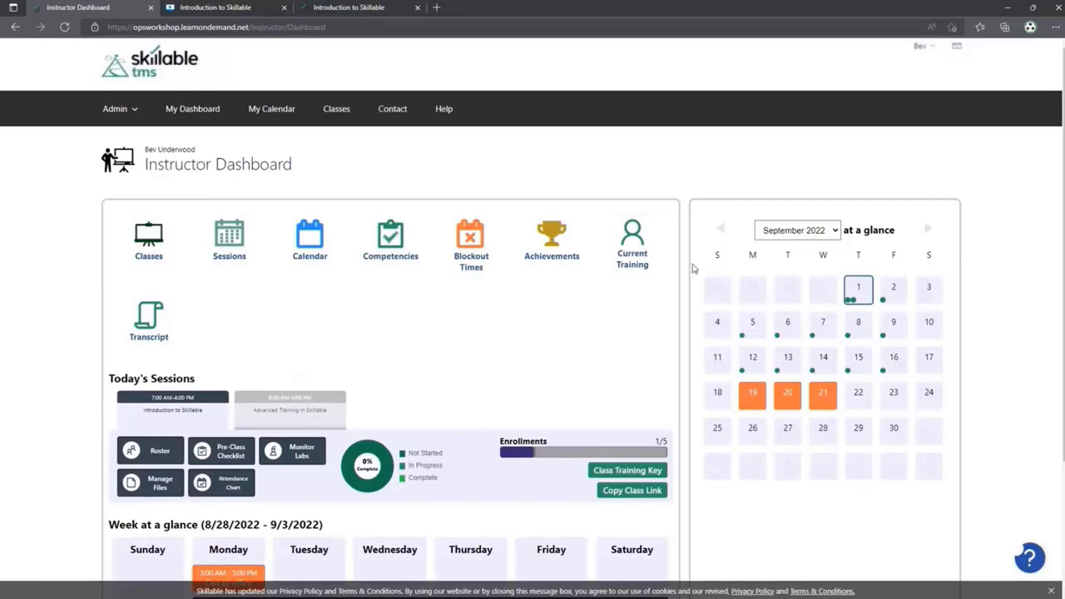
- Open the Advanced Training in Skillable class page from September 15 in the month calendar and return to the dashboard
left_click(864, 366)
left_click(842, 363)
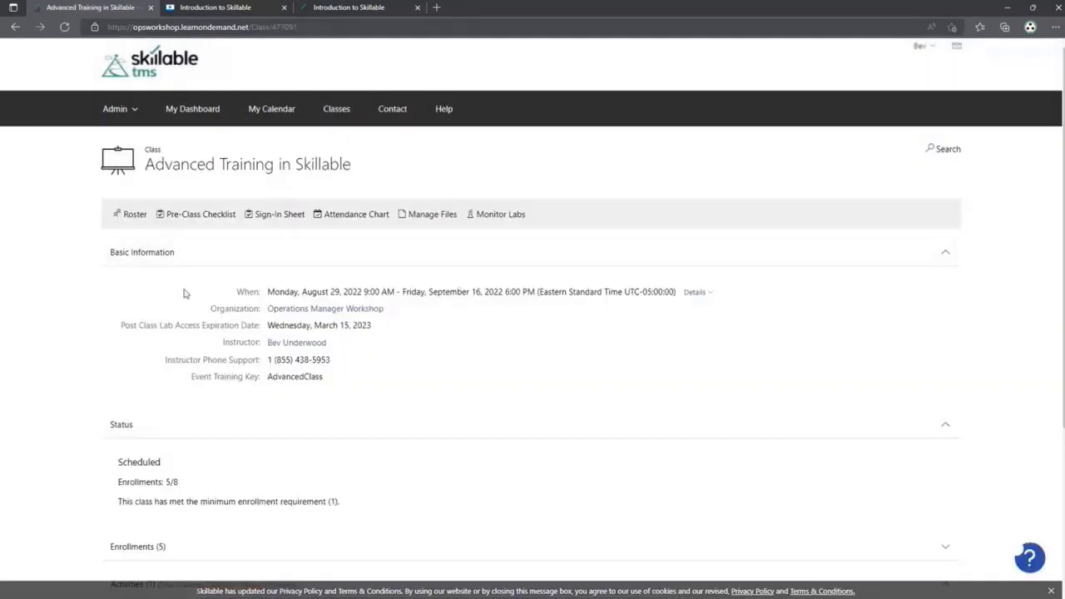
left_click(176, 108)
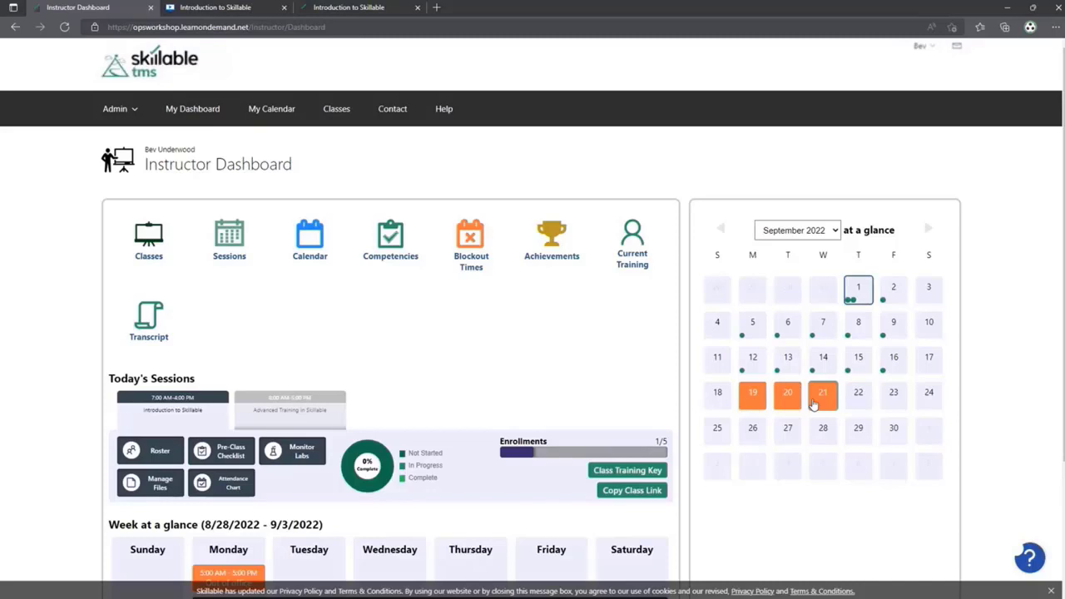
- Open the instructor blockout times and start a new blockout time named "Day off"
left_click(466, 269)
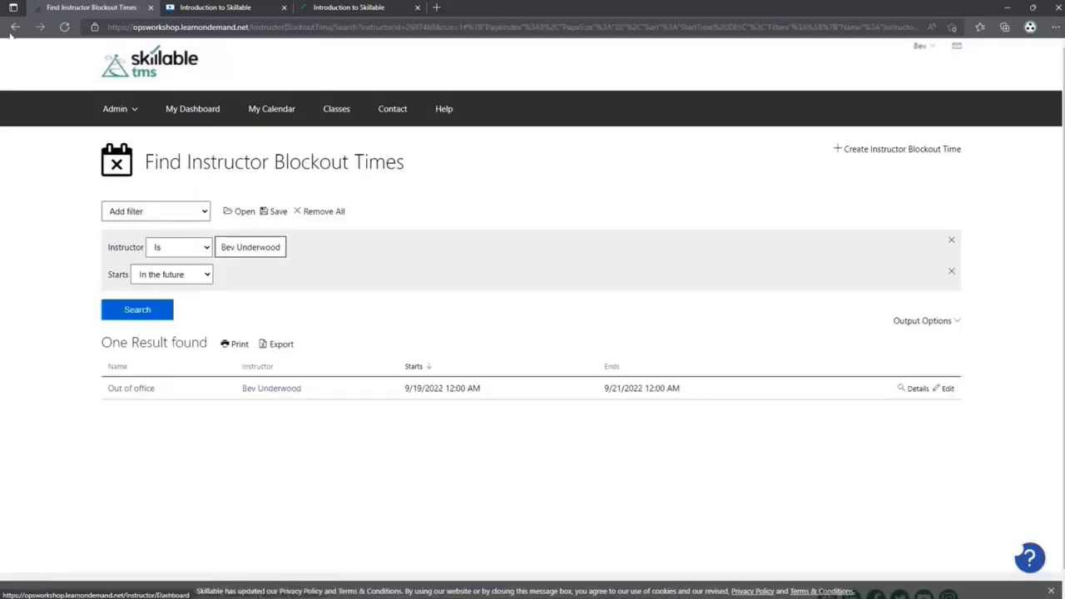
left_click(932, 151)
left_click(200, 279)
type("Day off")
- Set both the start and end dates of the Day off blockout to 09/30/2022 and try to save it
left_click(200, 353)
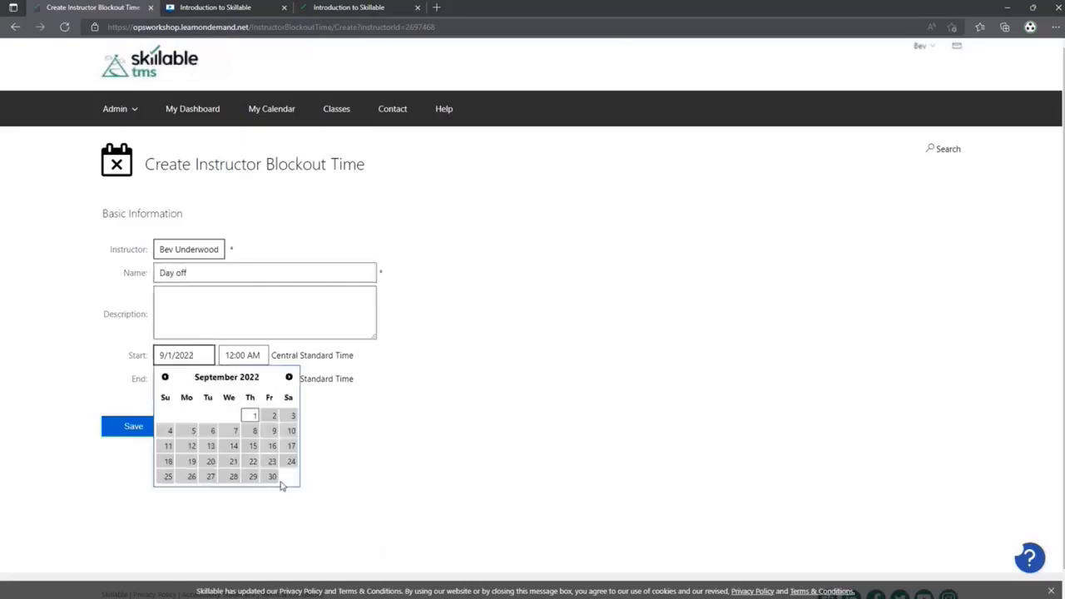
left_click(272, 476)
left_click(195, 379)
left_click(268, 501)
left_click(149, 430)
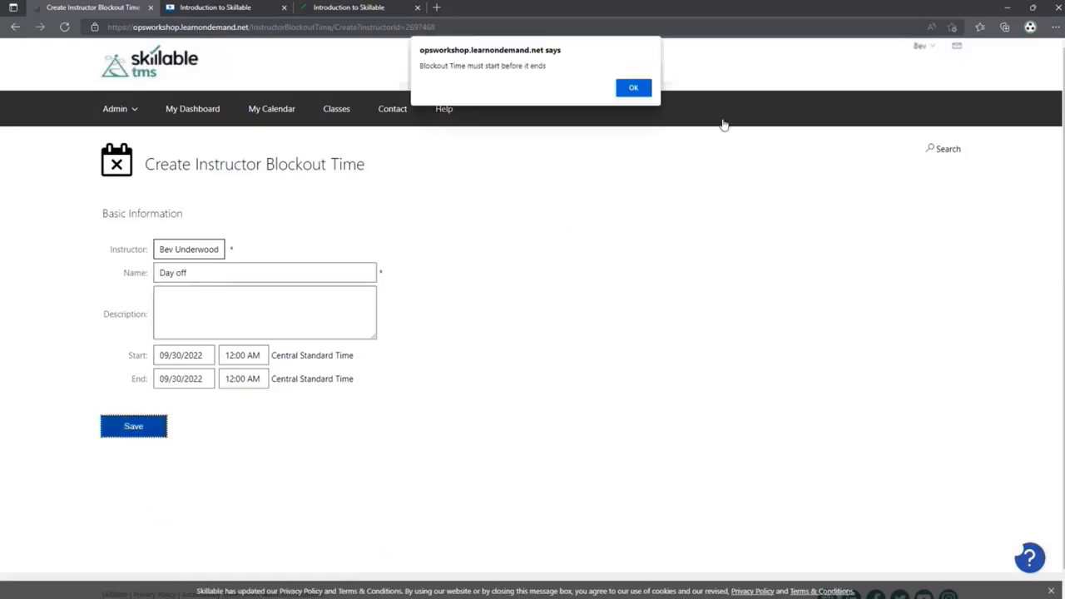
- Set the Day off blockout's end time to 6:00 PM, save it, and return to the Instructor Dashboard
left_click(633, 87)
left_click(237, 379)
left_click(250, 471)
left_click(137, 426)
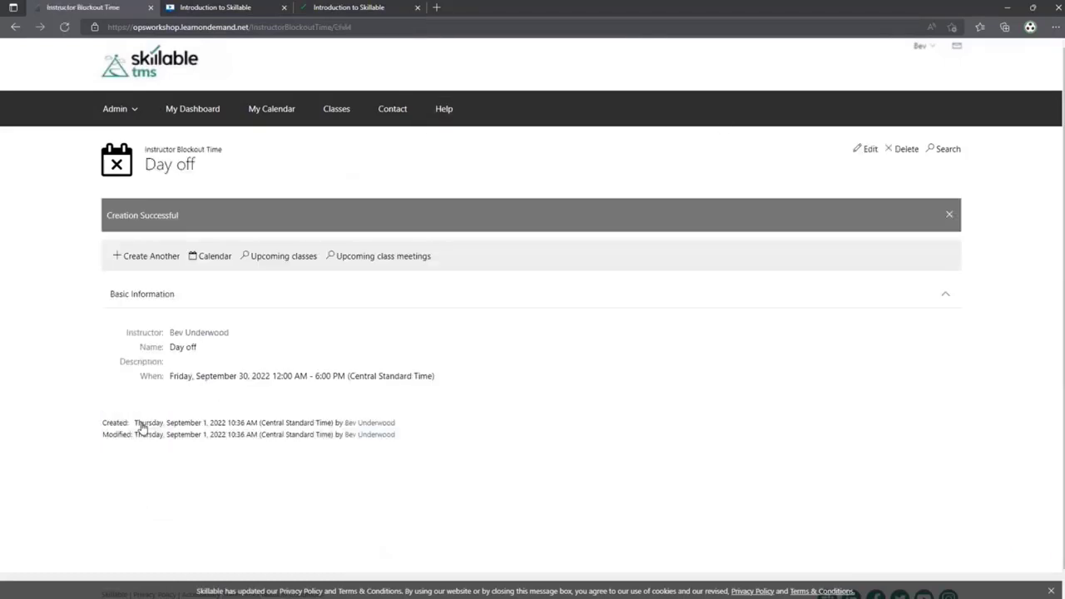
left_click(209, 111)
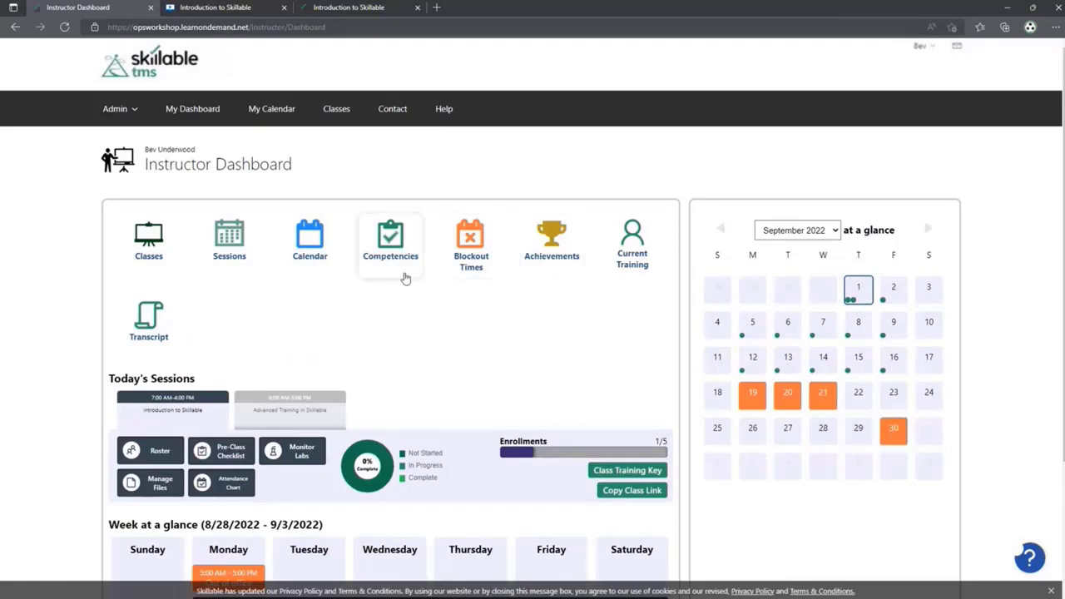
- View the instructor's competencies page and current training page, going back to the dashboard after each
left_click(461, 260)
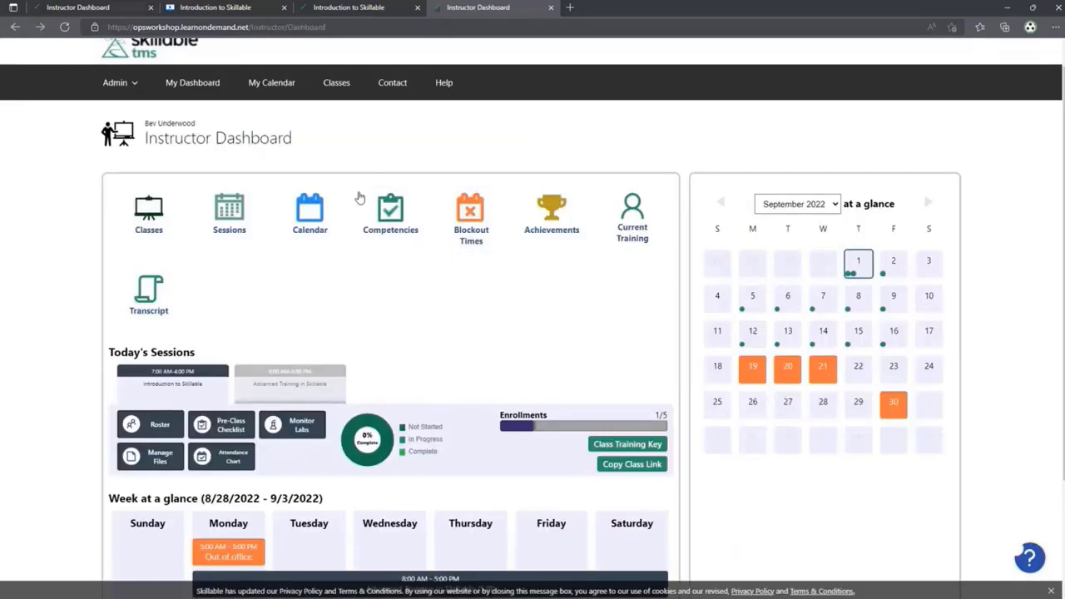
left_click(411, 237)
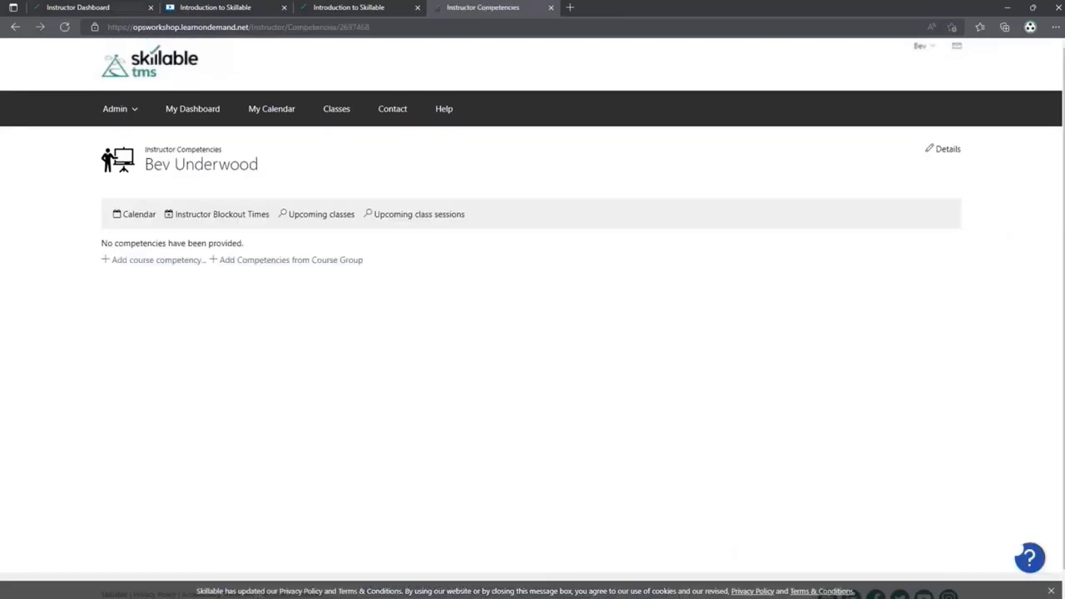
left_click(15, 28)
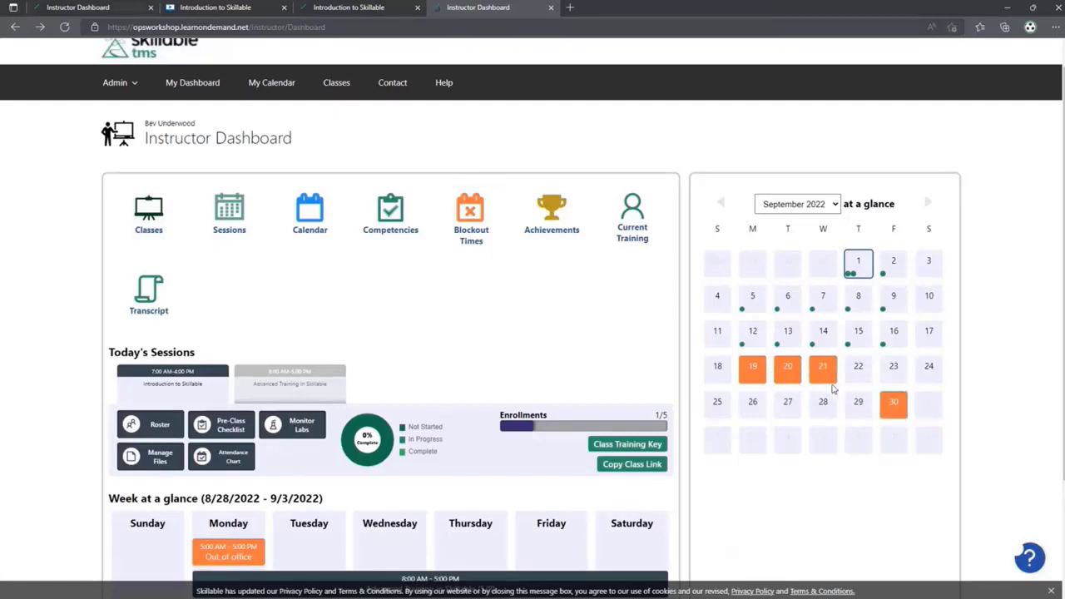
left_click(626, 248)
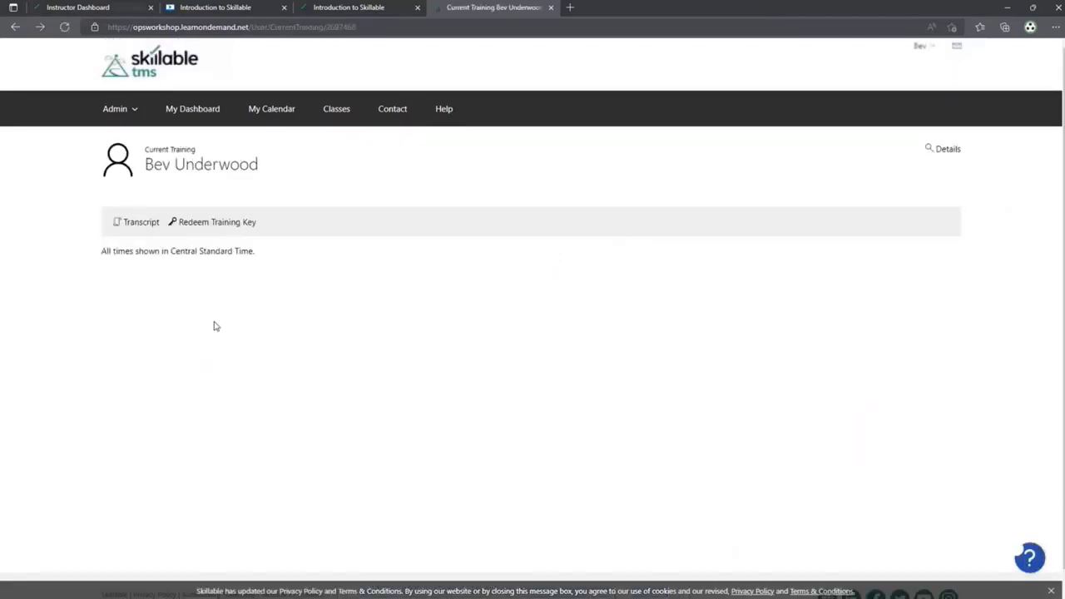
left_click(13, 27)
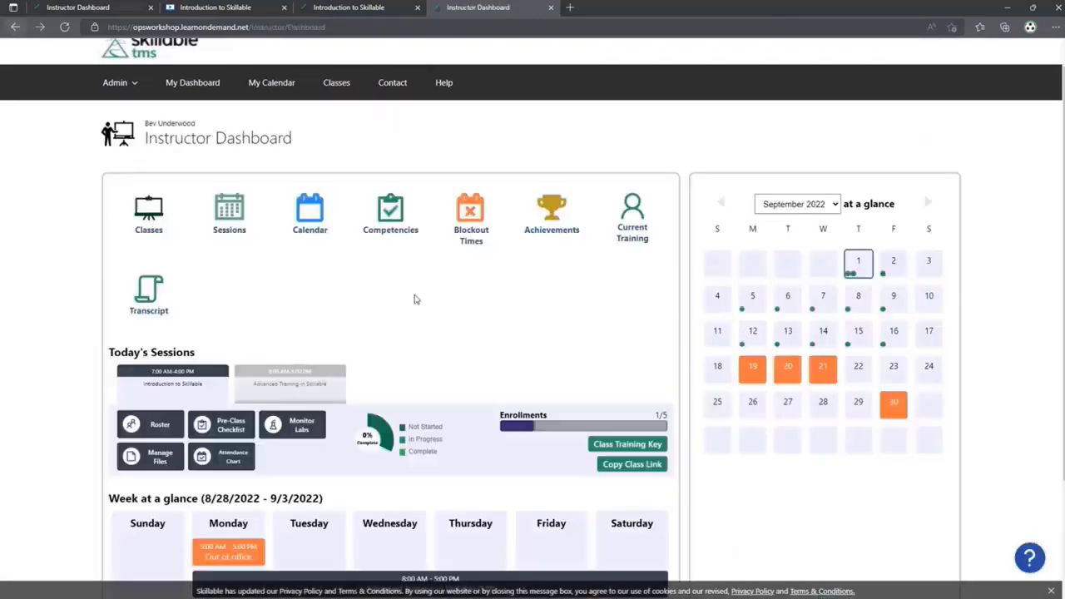